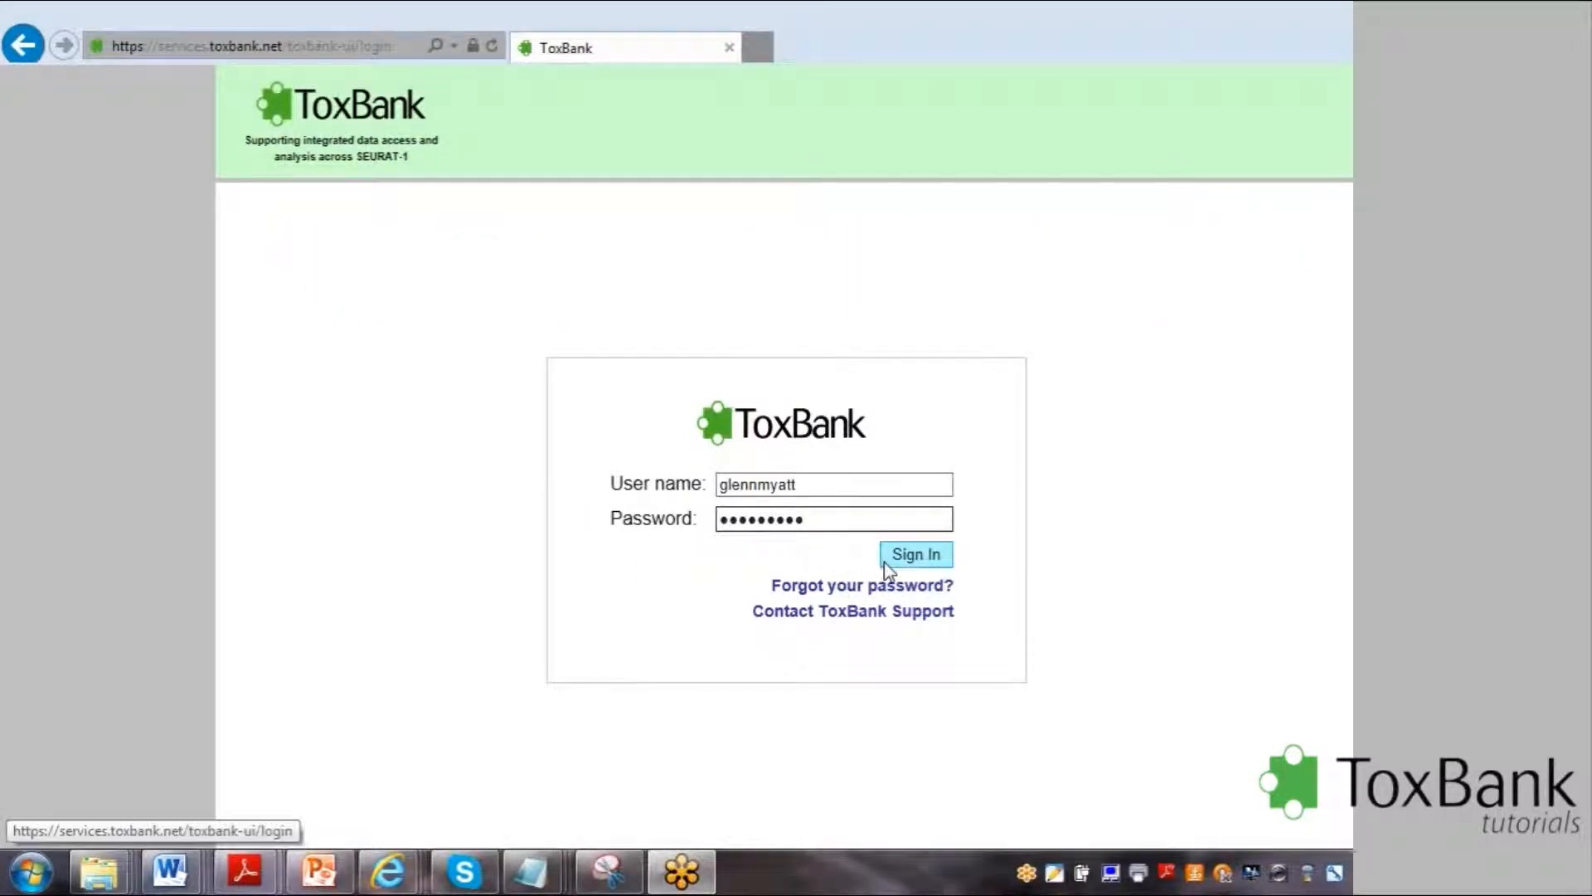
Sign in with the entered credentials and open the form for uploading investigation data.
click(910, 558)
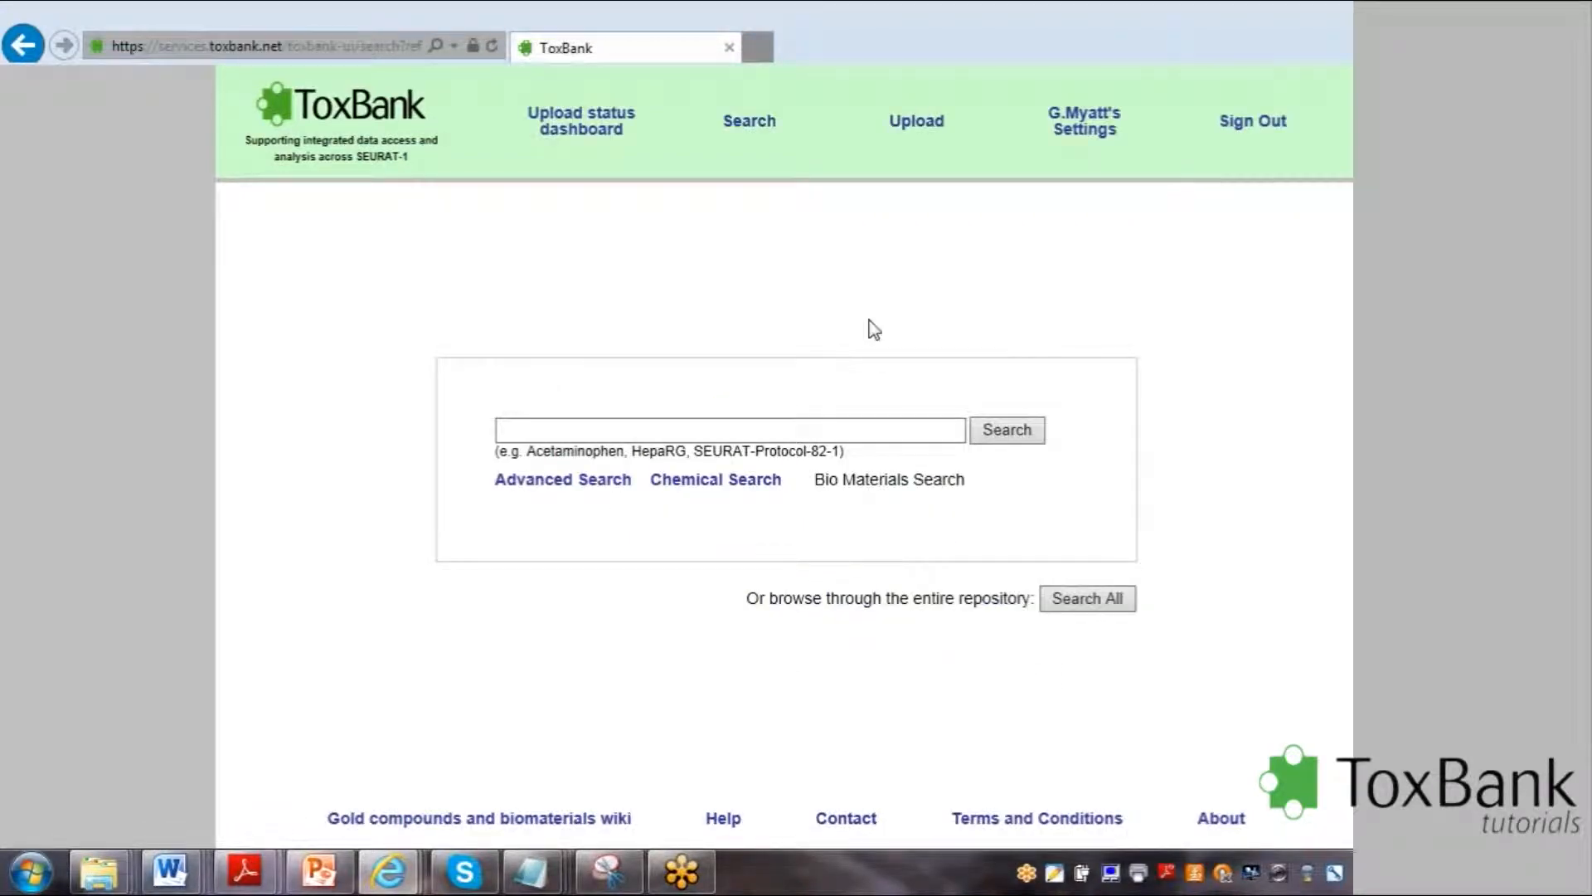
click(918, 131)
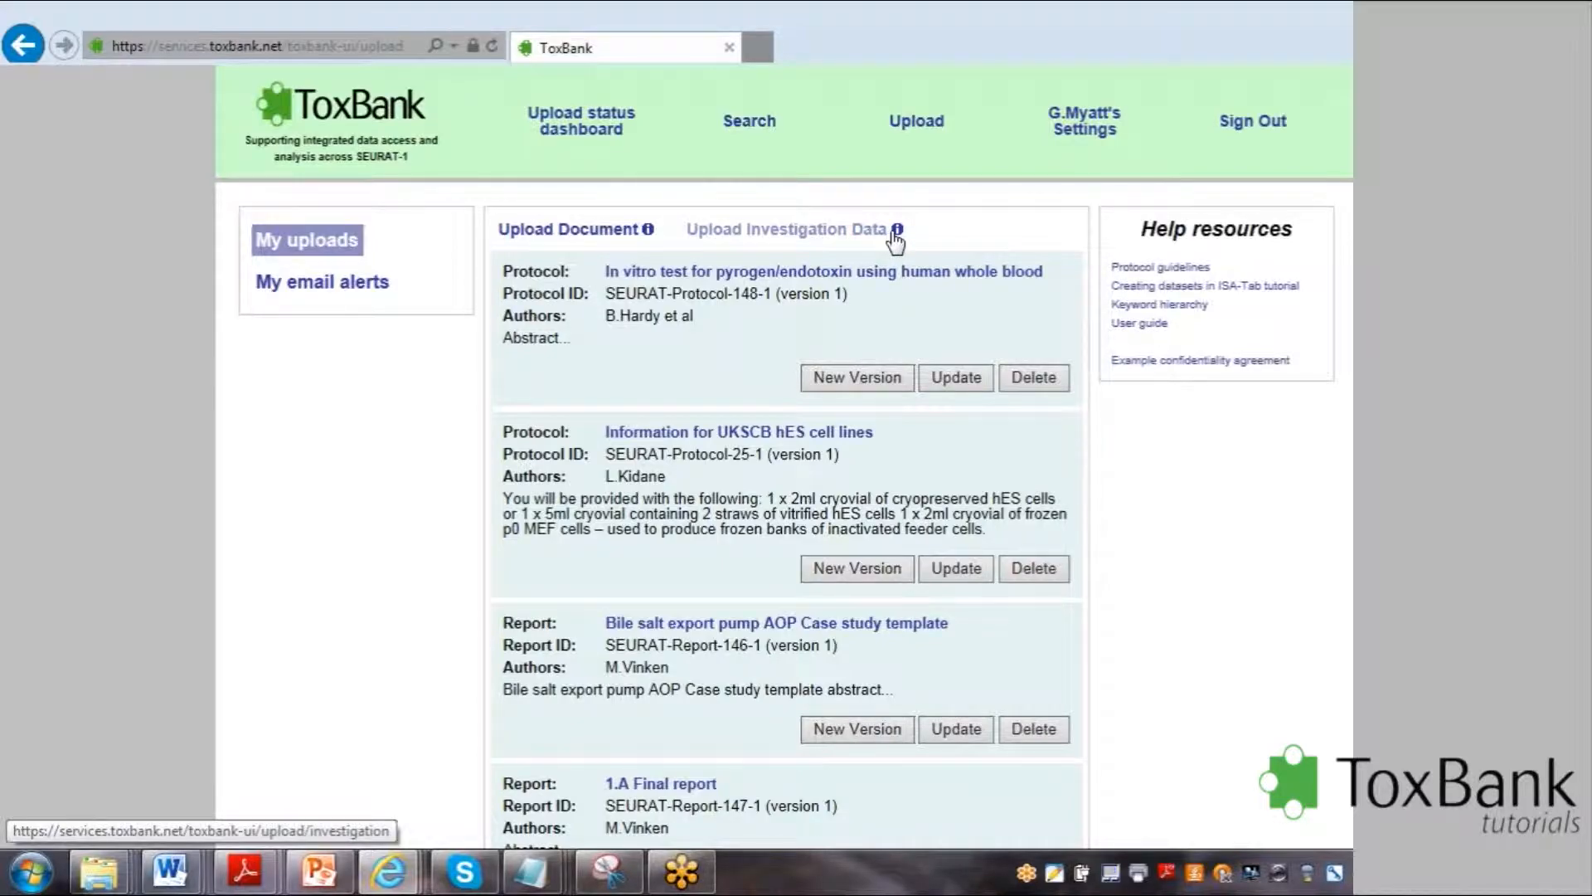
mouse_move(898, 237)
click(841, 240)
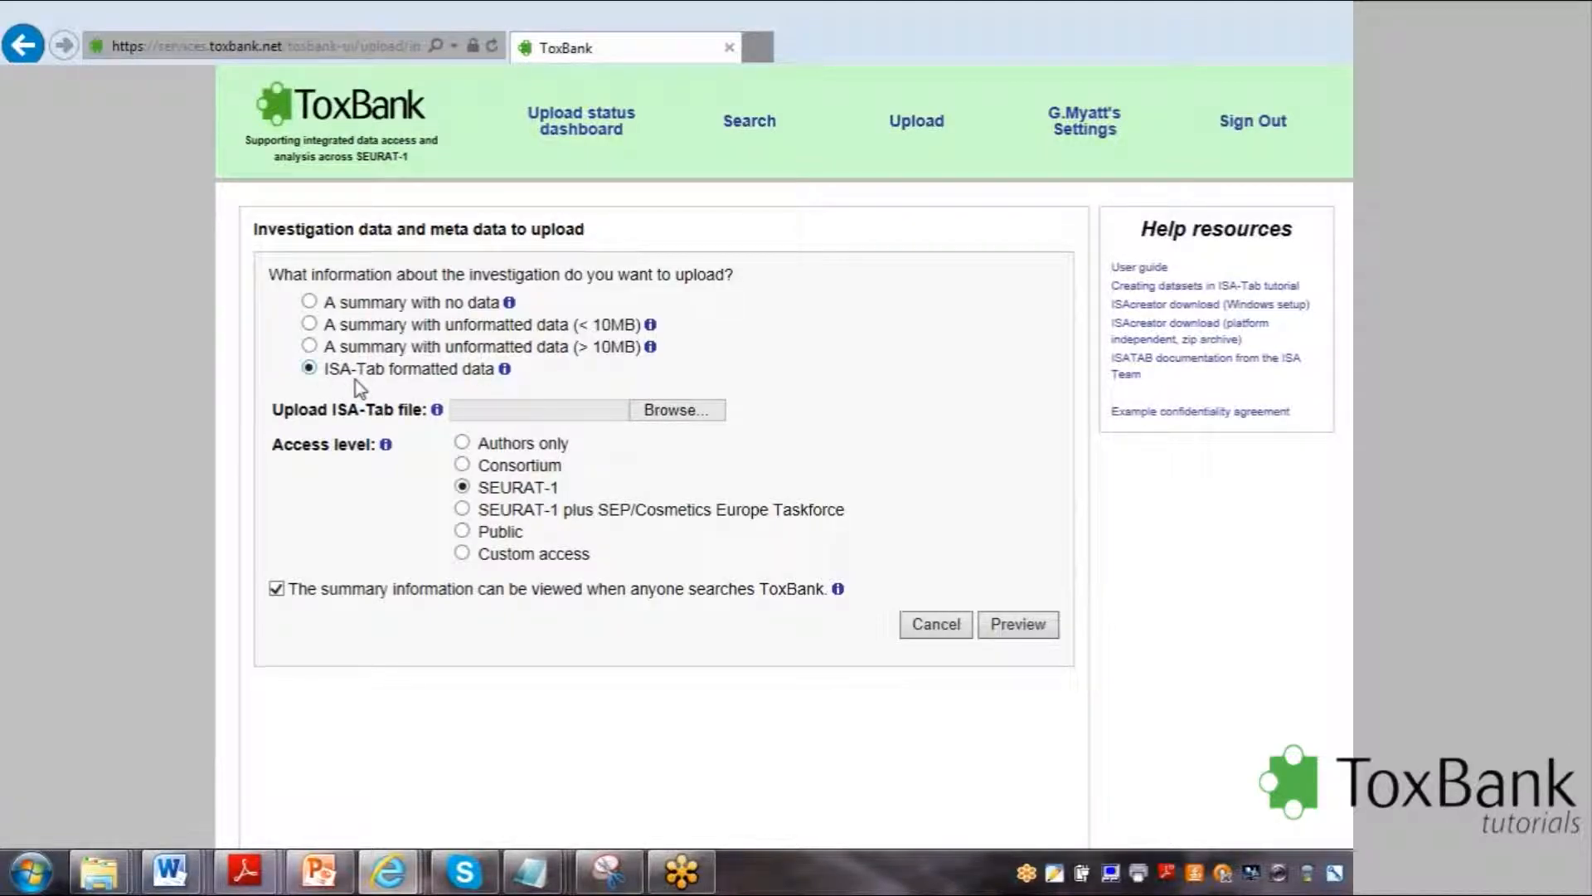
Choose a summary with unformatted data (< 10MB) as the upload type and attach the file cytotoxicity data.xlsx.
click(309, 324)
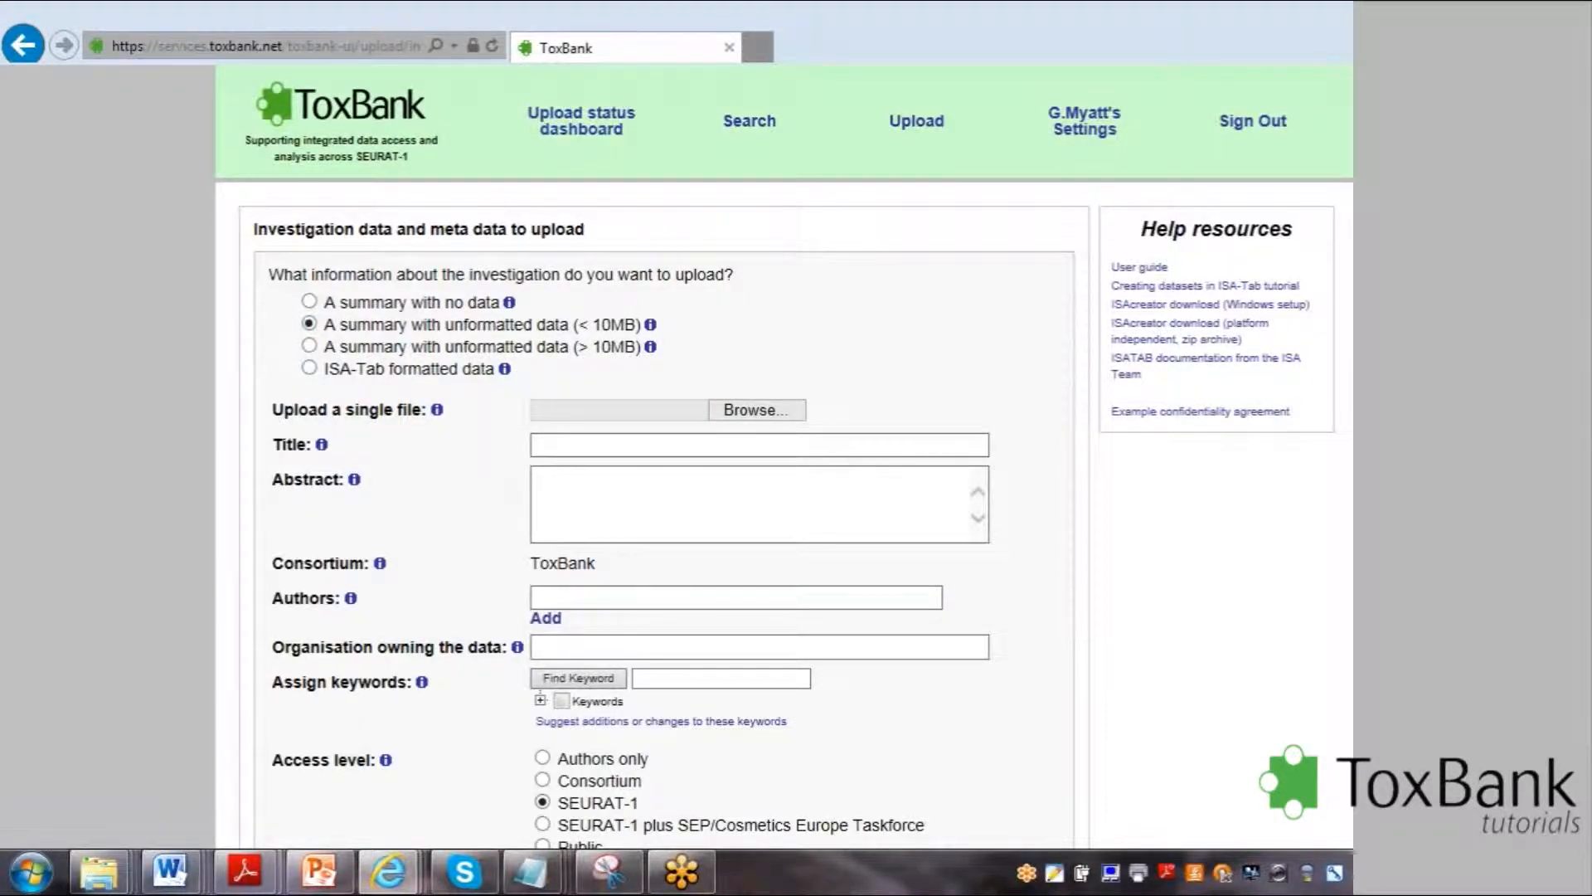
click(801, 413)
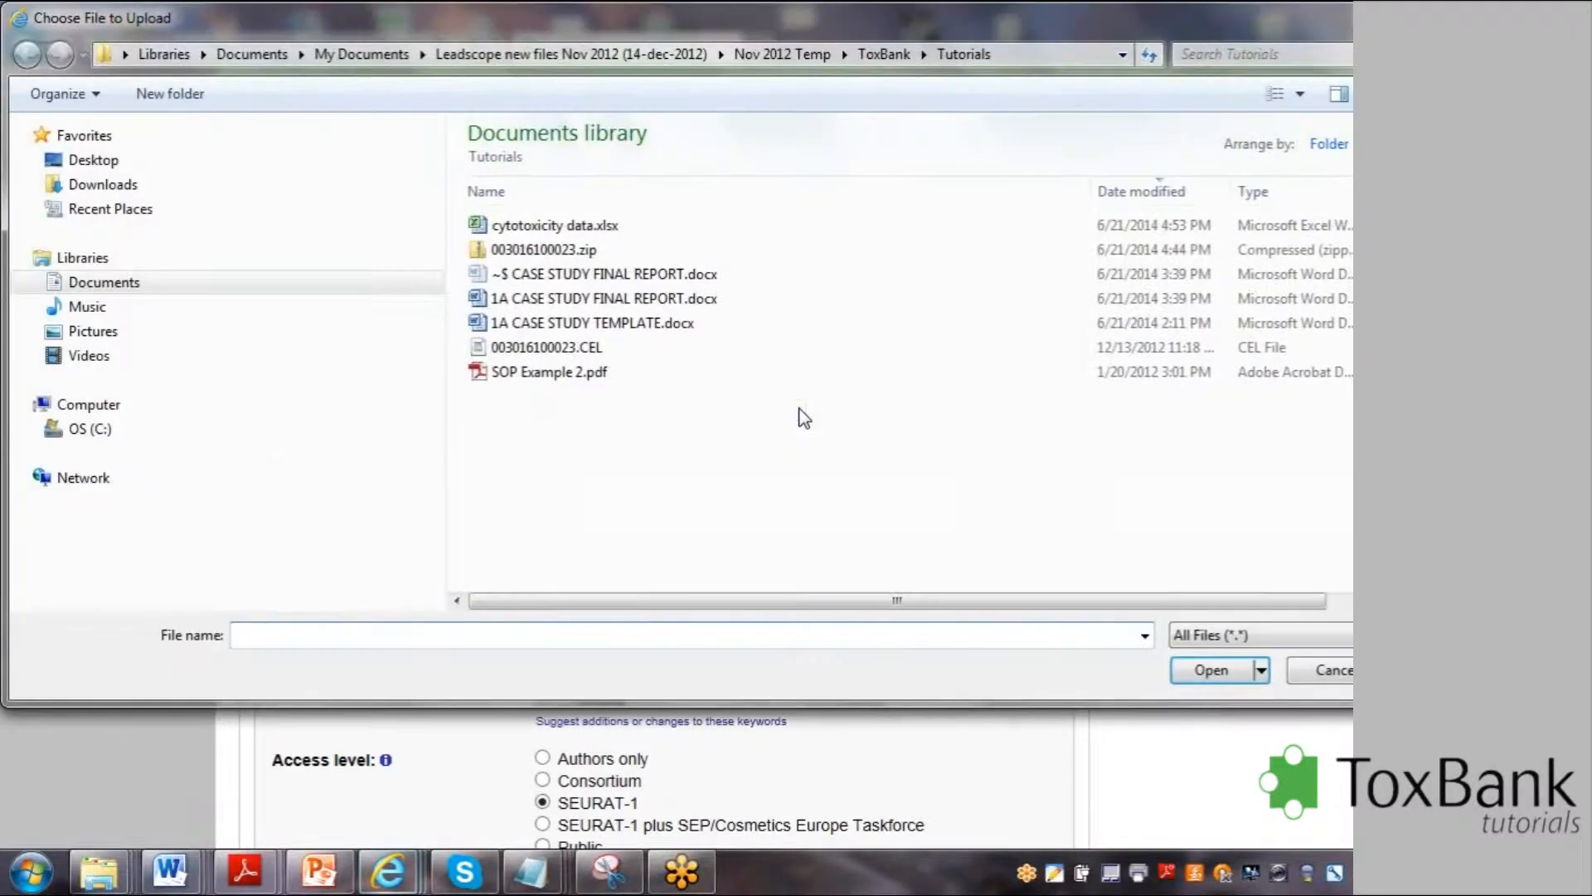
double_click(583, 226)
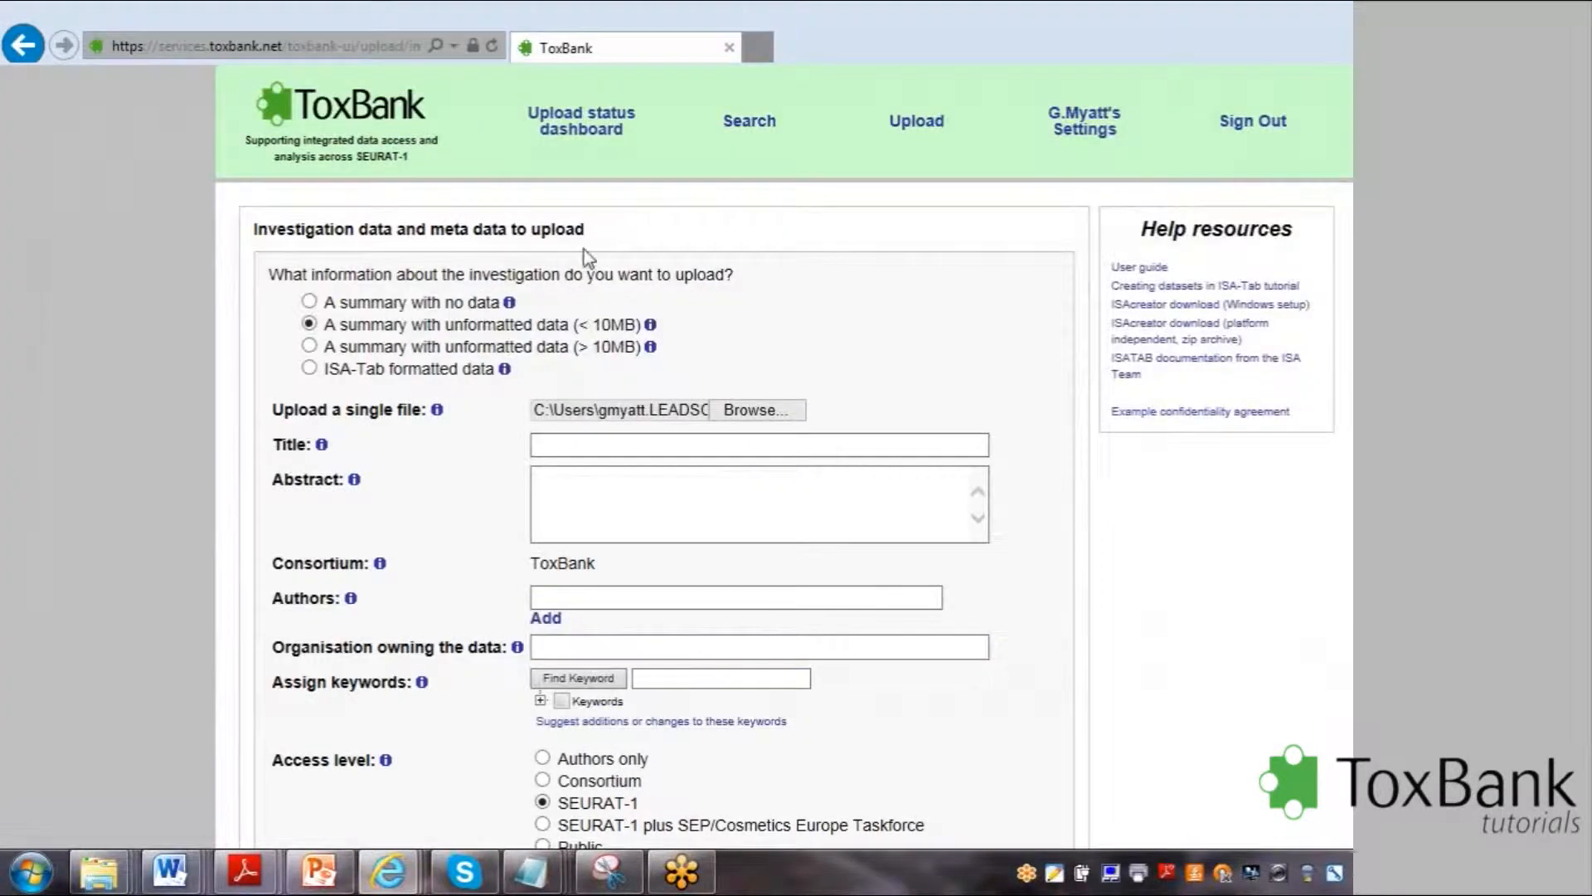
Enter "Cytotoxicity test" as the investigation title and "Abstract..." as its abstract.
click(549, 447)
text(Cytotoxicity test)
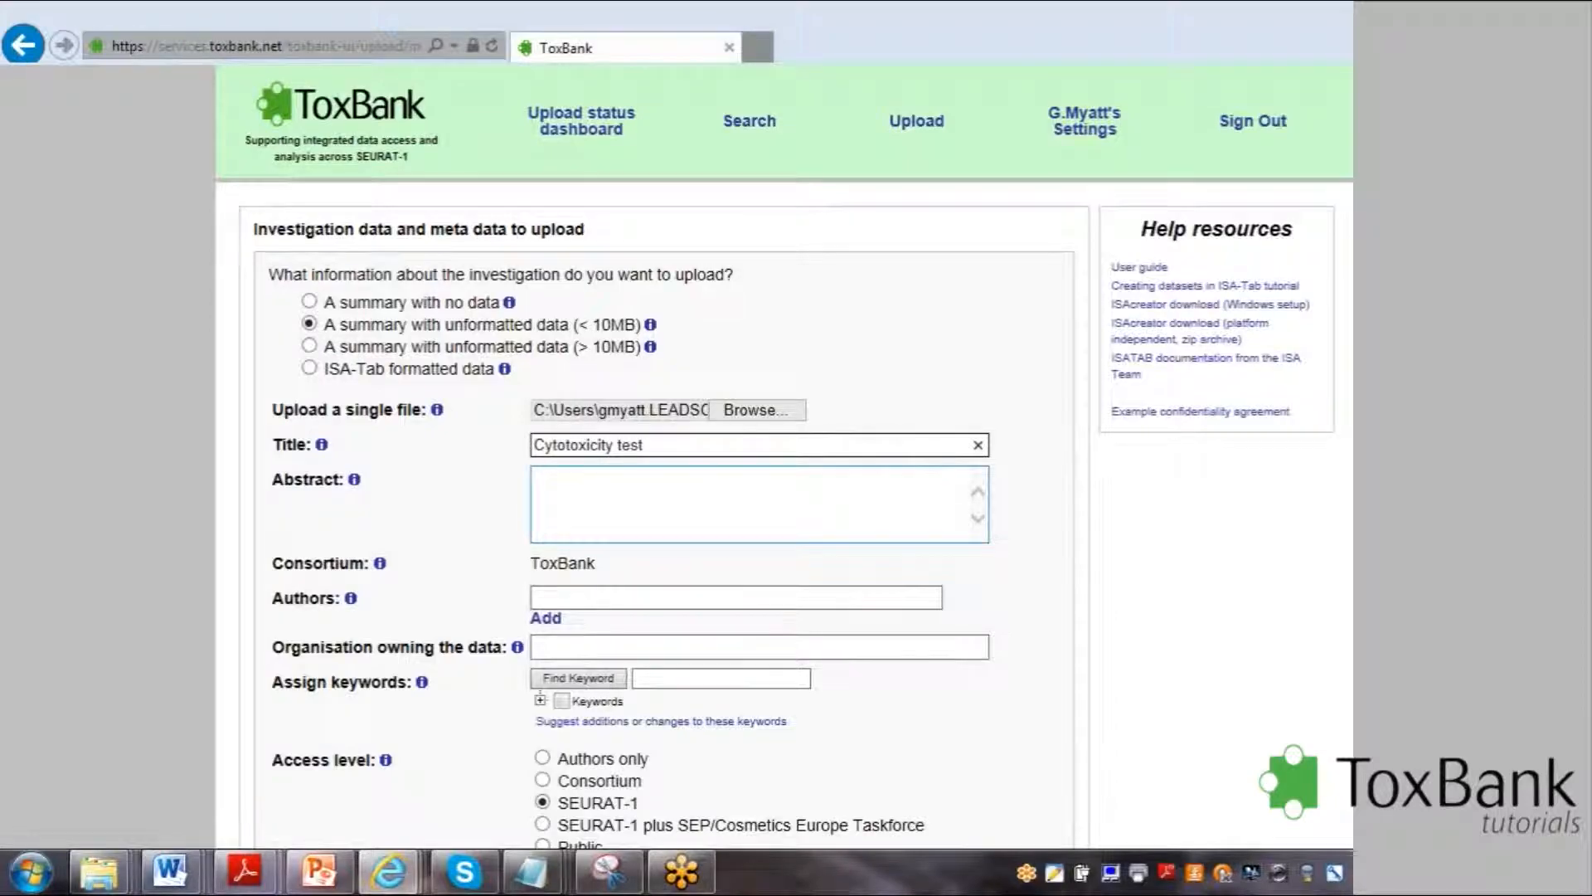
click(758, 504)
text(Abstract...)
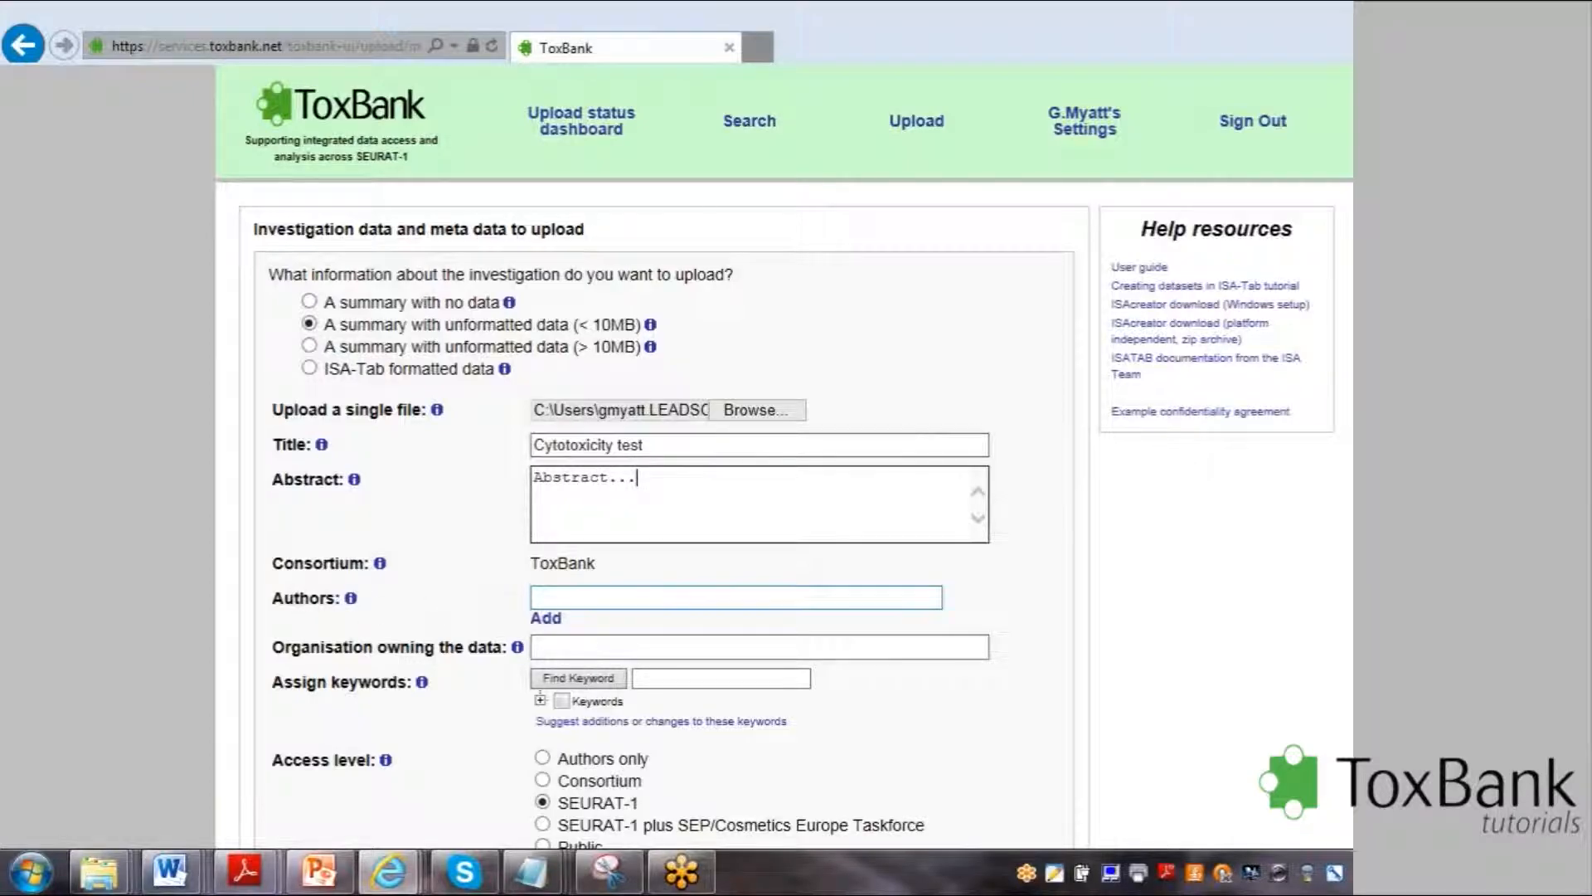
Fill in the author's name from the matching suggestions and set the organisation owning the data to Vrije Universiteit Brussel-Belgium.
click(737, 598)
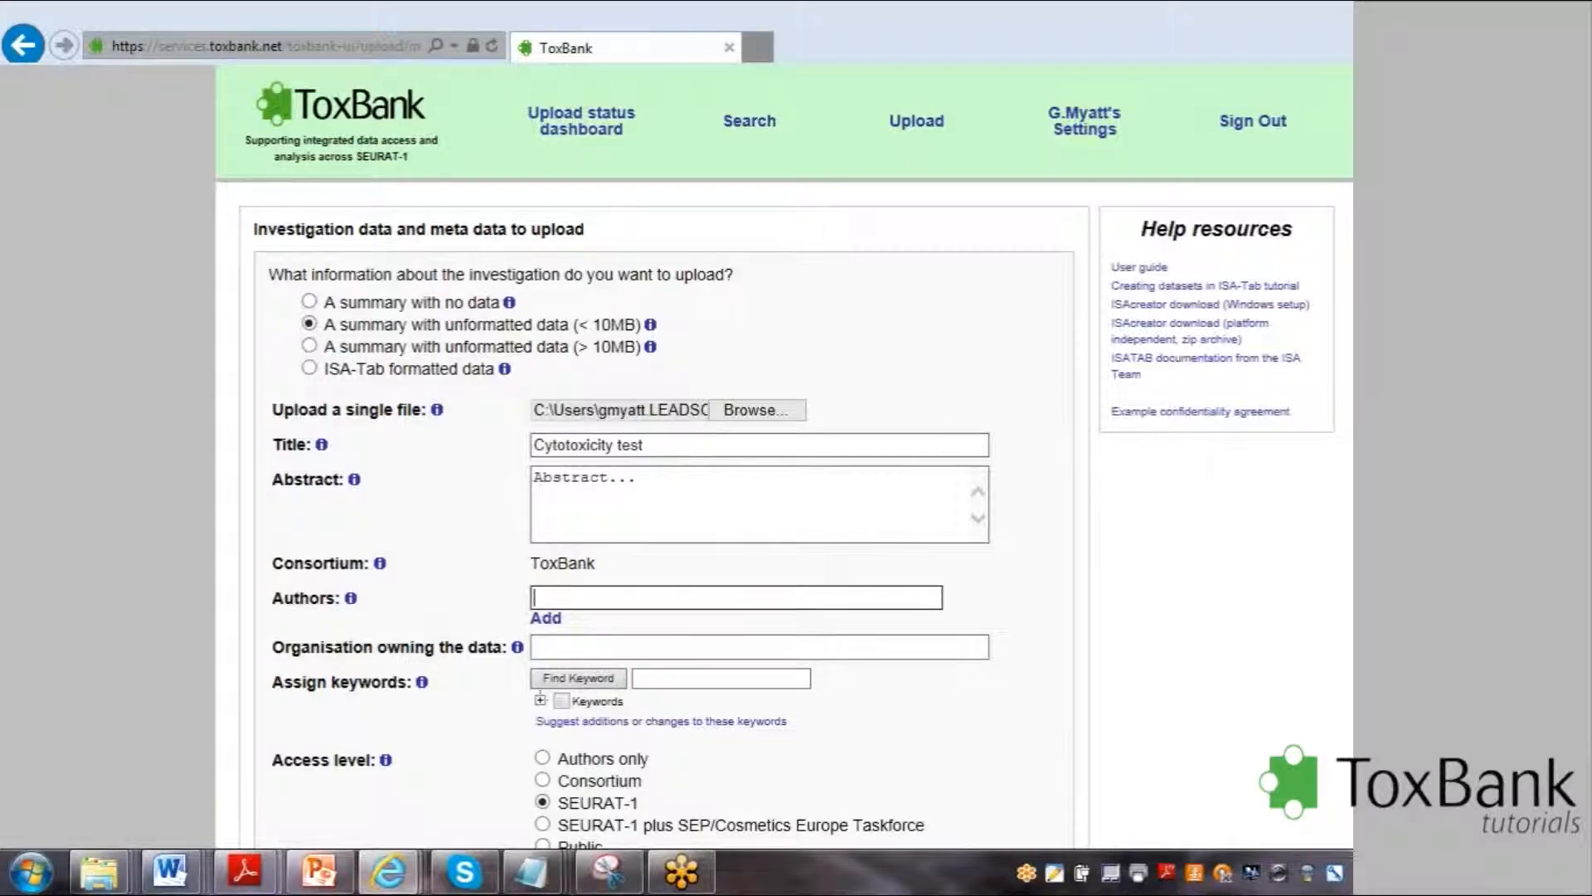
text(mat)
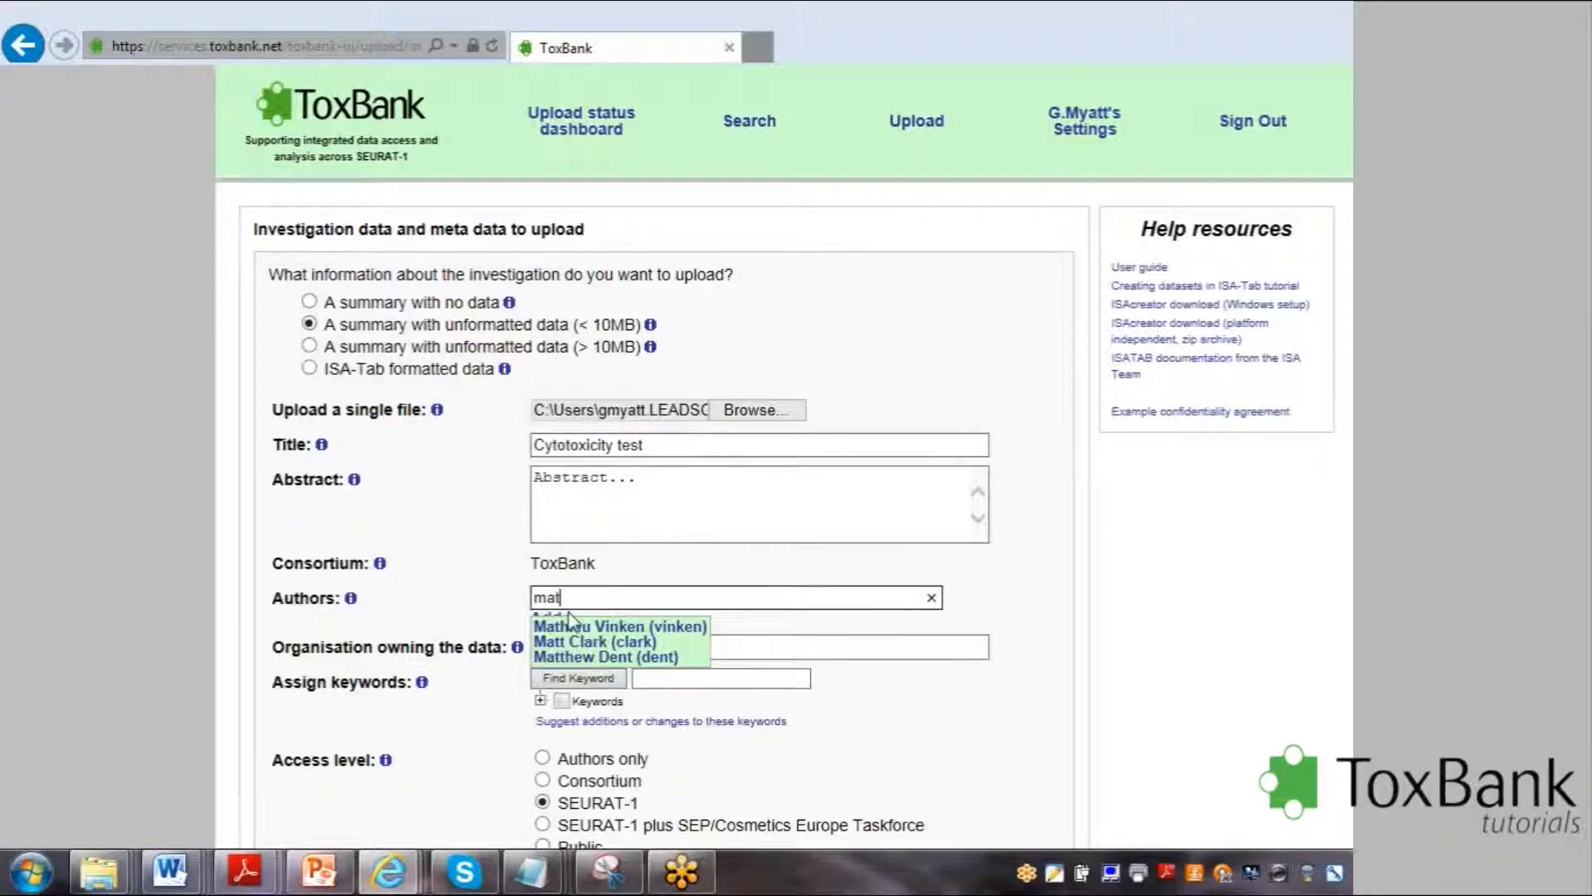
click(570, 620)
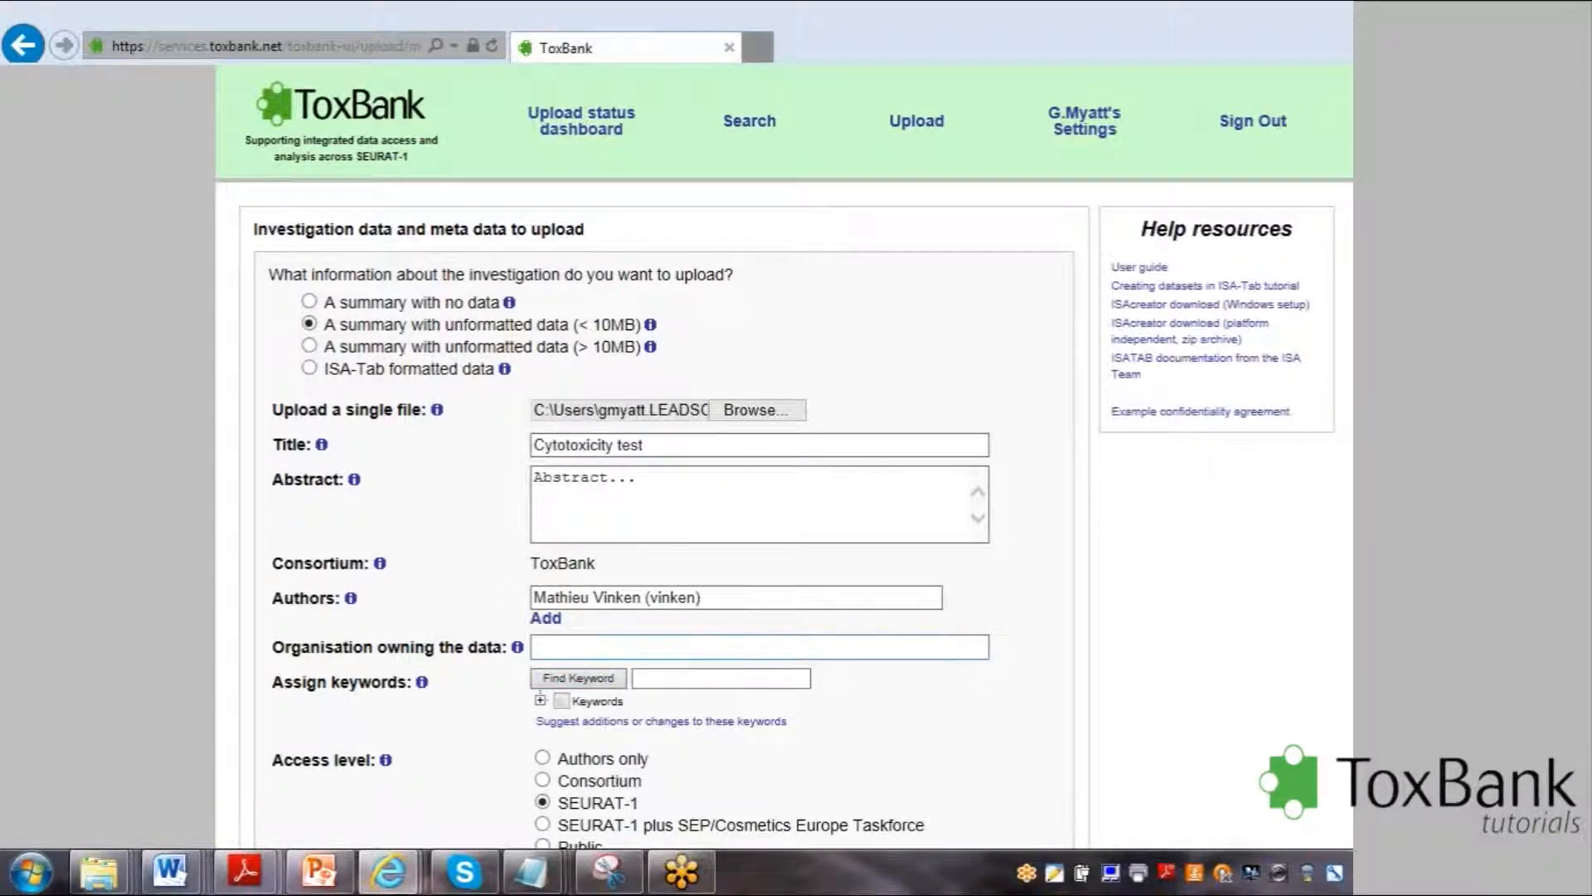
text(V)
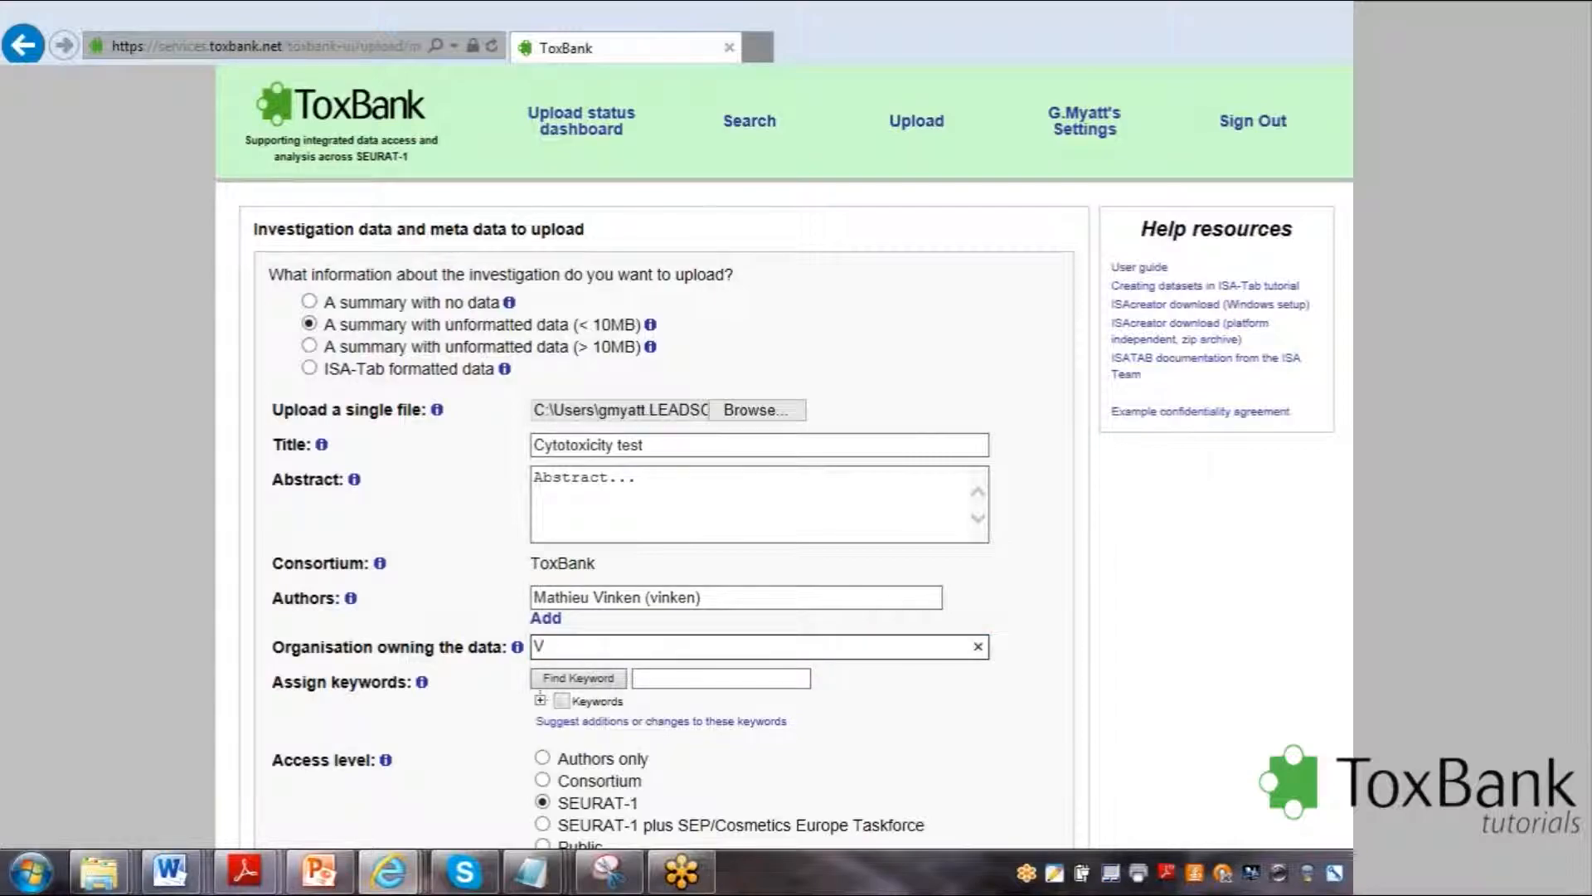
click(628, 675)
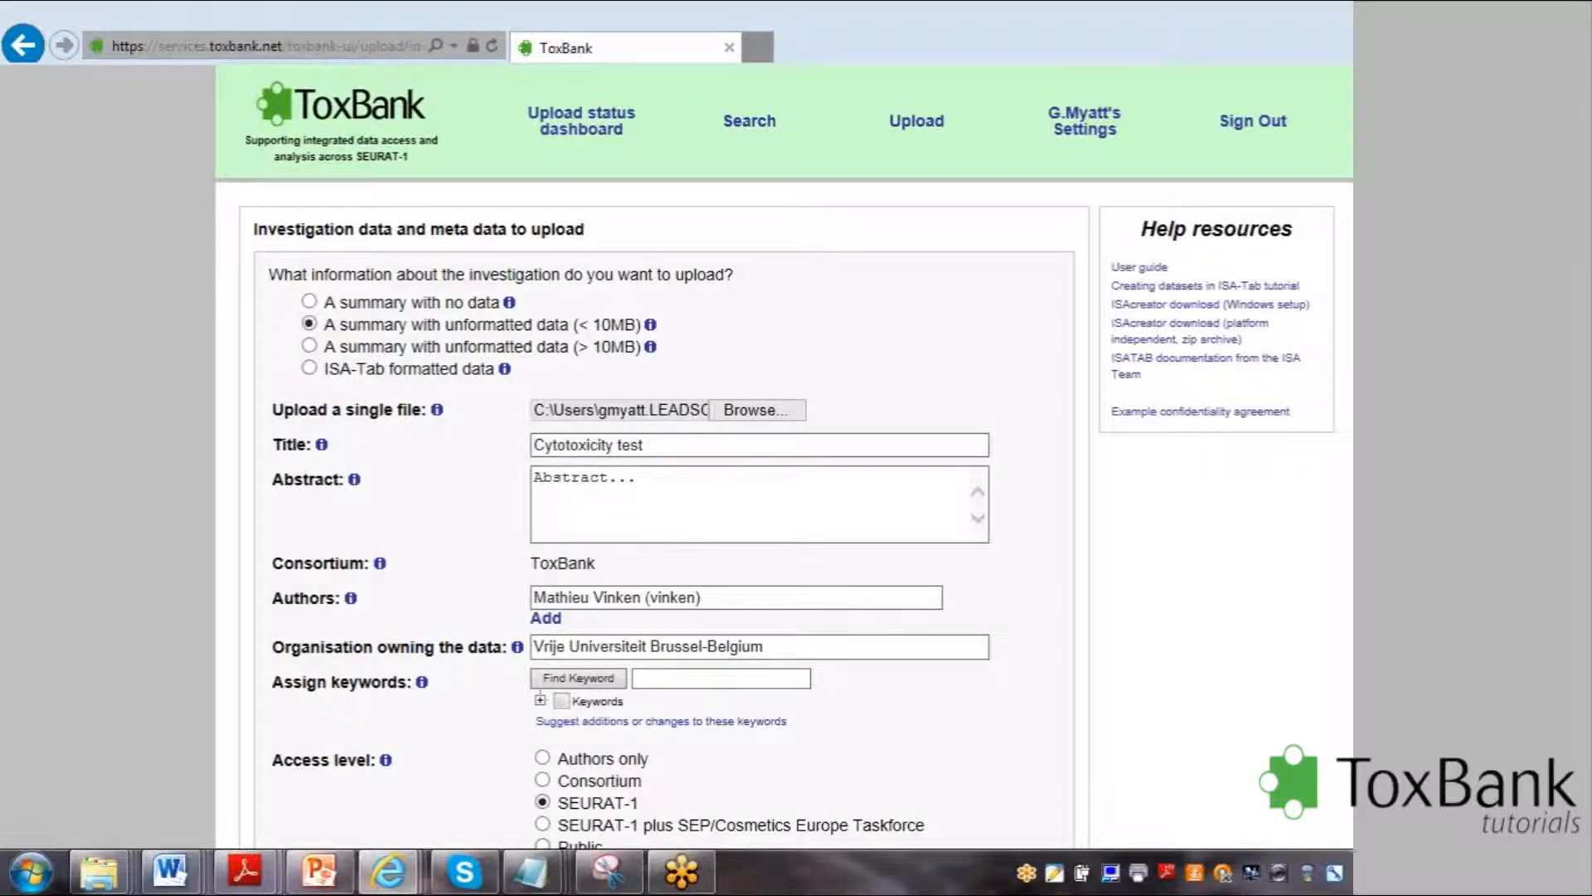
Assign the 1.A case study keyword found under SEURAT-1 Case studies, Level 1 (Proof of Concept – AOP elucidation).
scroll(948, 550, down, 3)
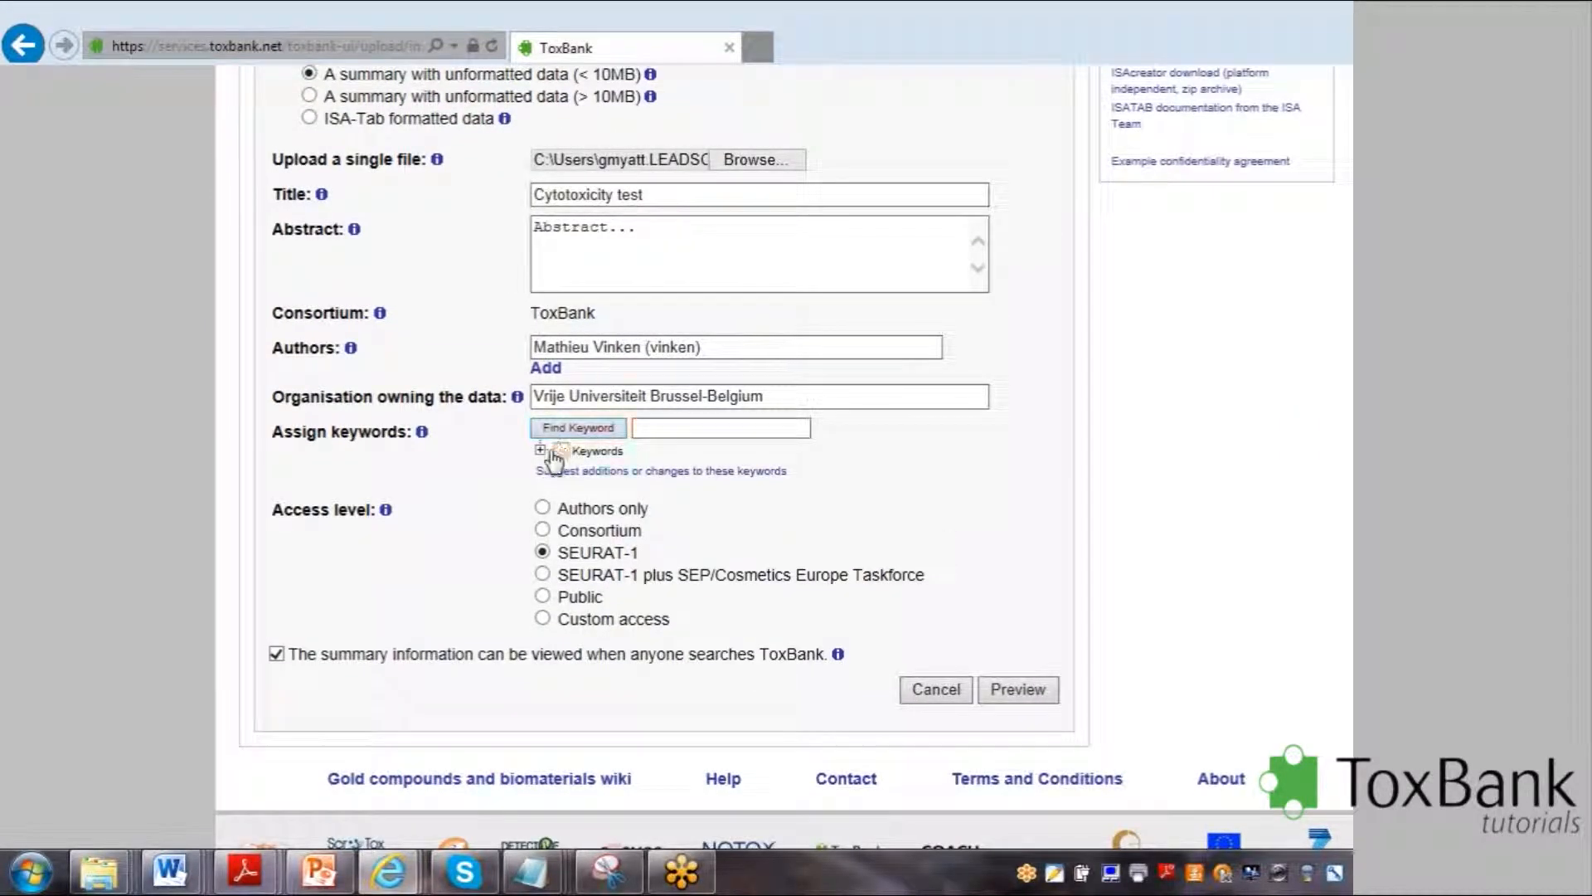
click(540, 450)
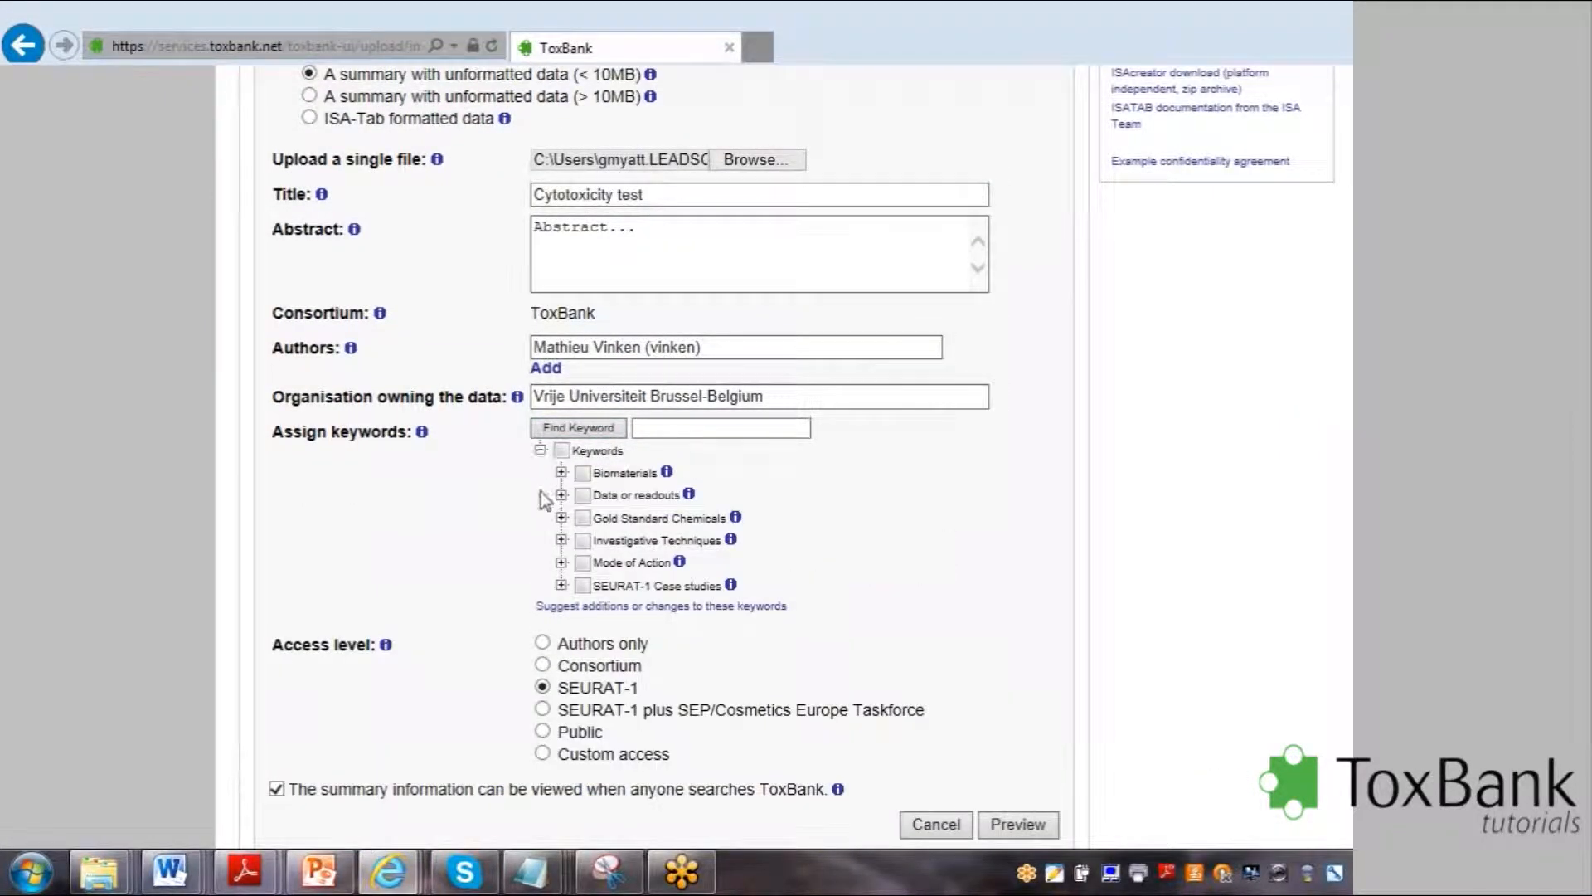
click(561, 586)
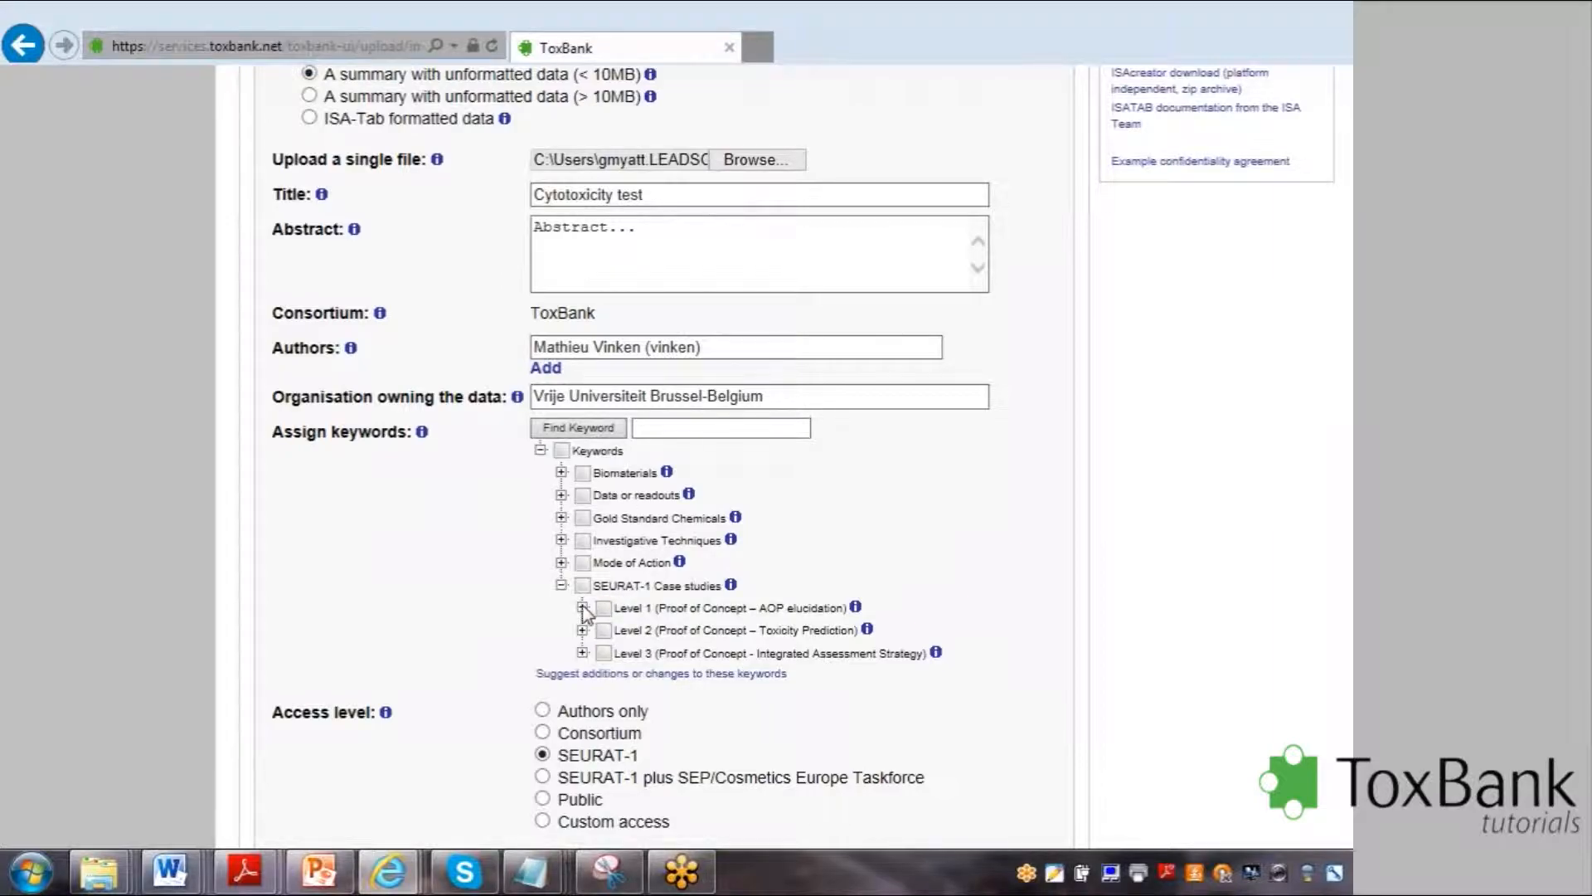
click(583, 608)
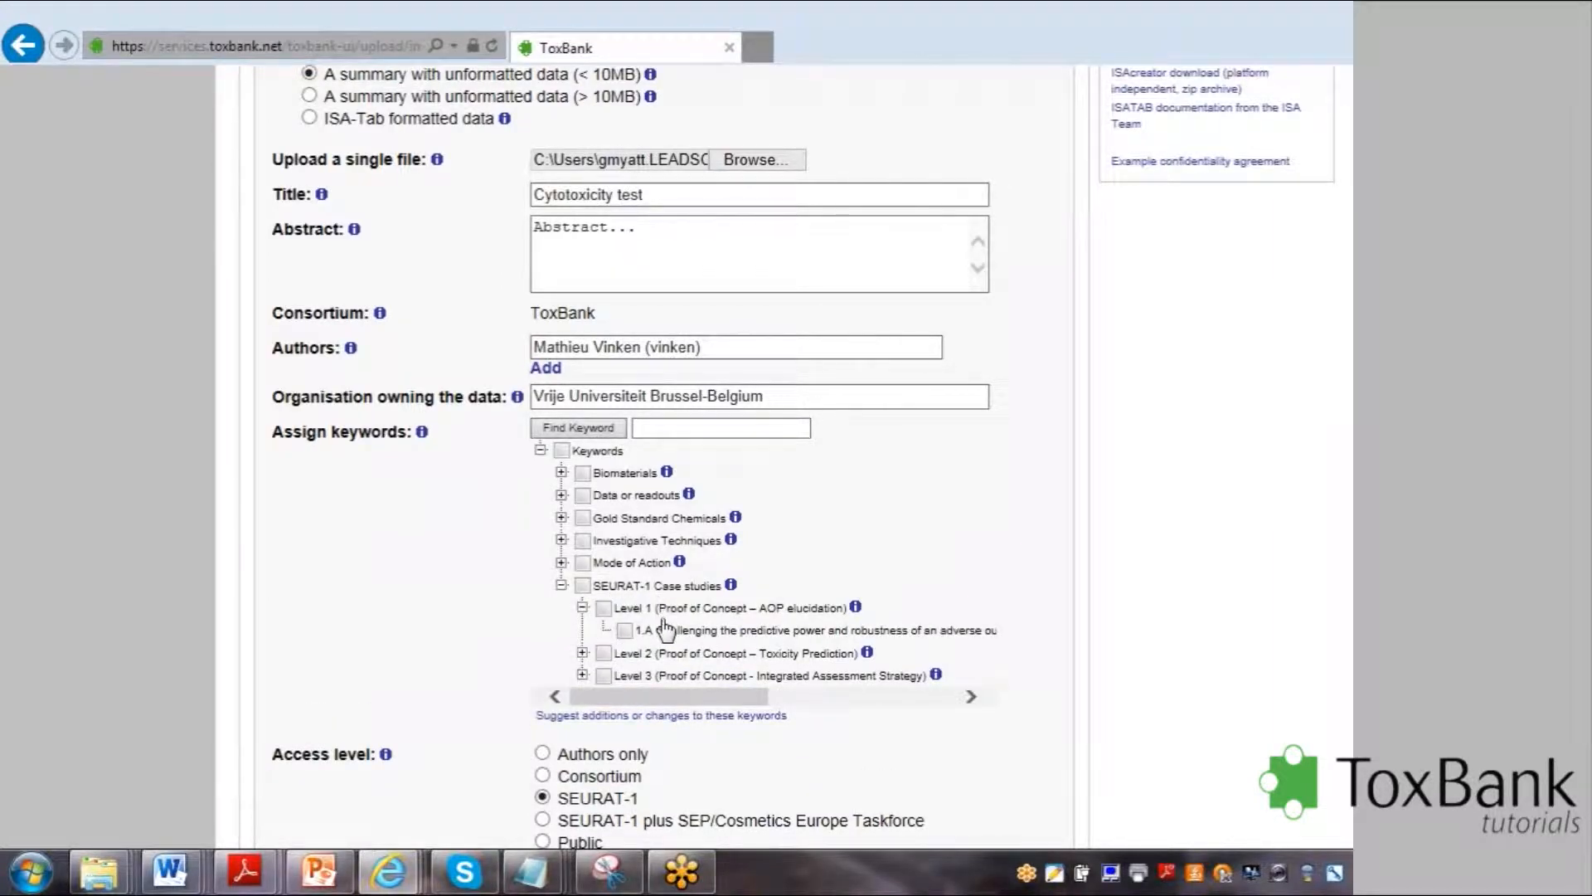
click(625, 632)
Assign the Hepatocytes keyword found under Biomaterials, Cells, Liver Cell, Primary liver cells.
click(562, 472)
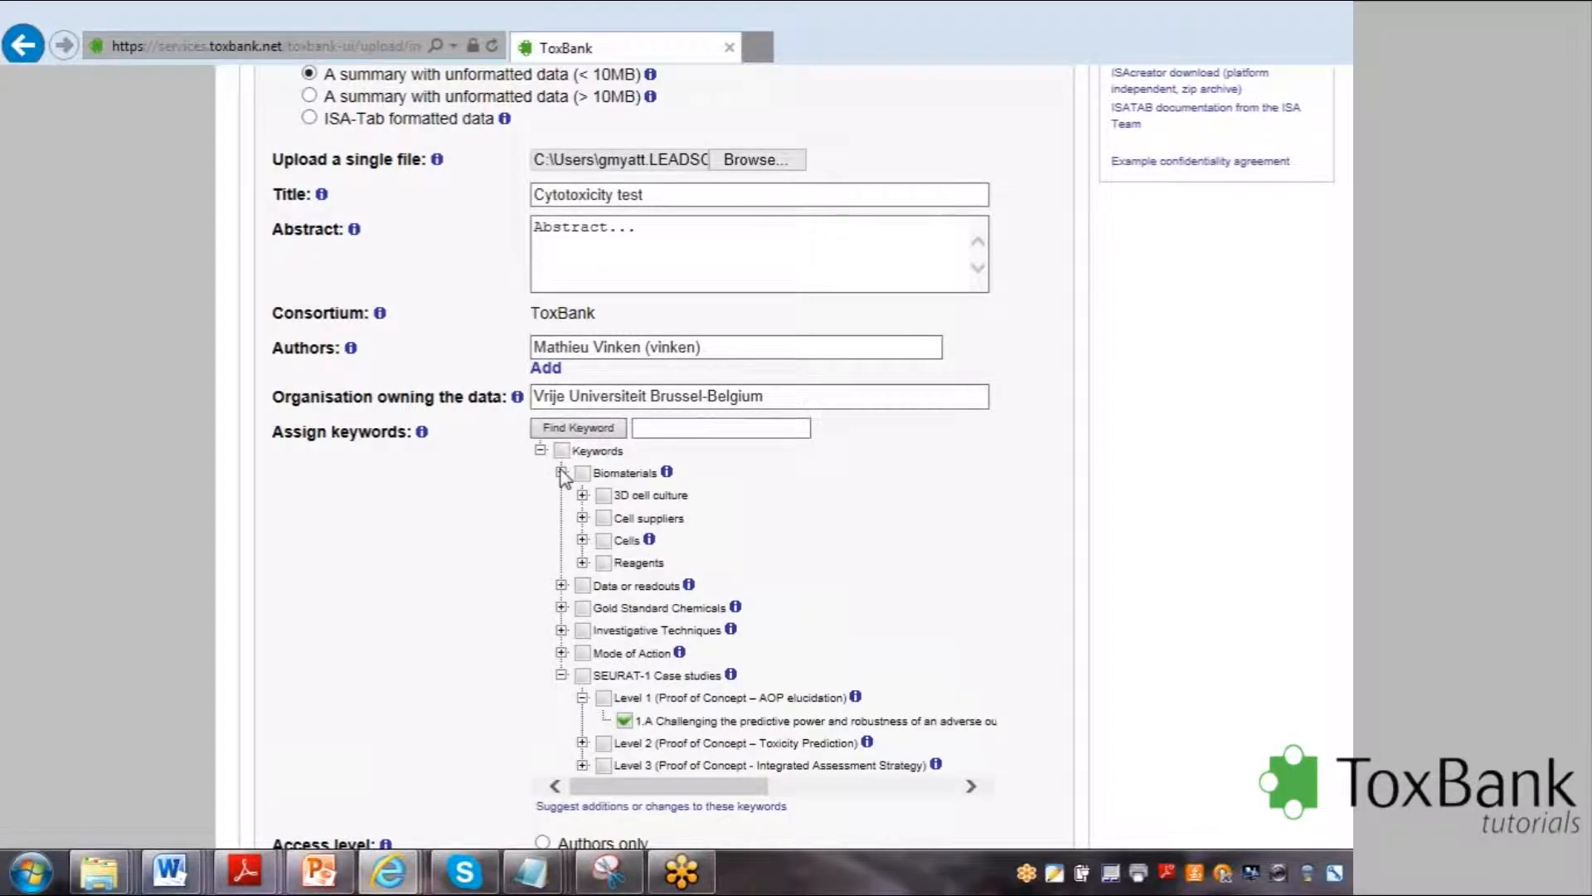
click(582, 540)
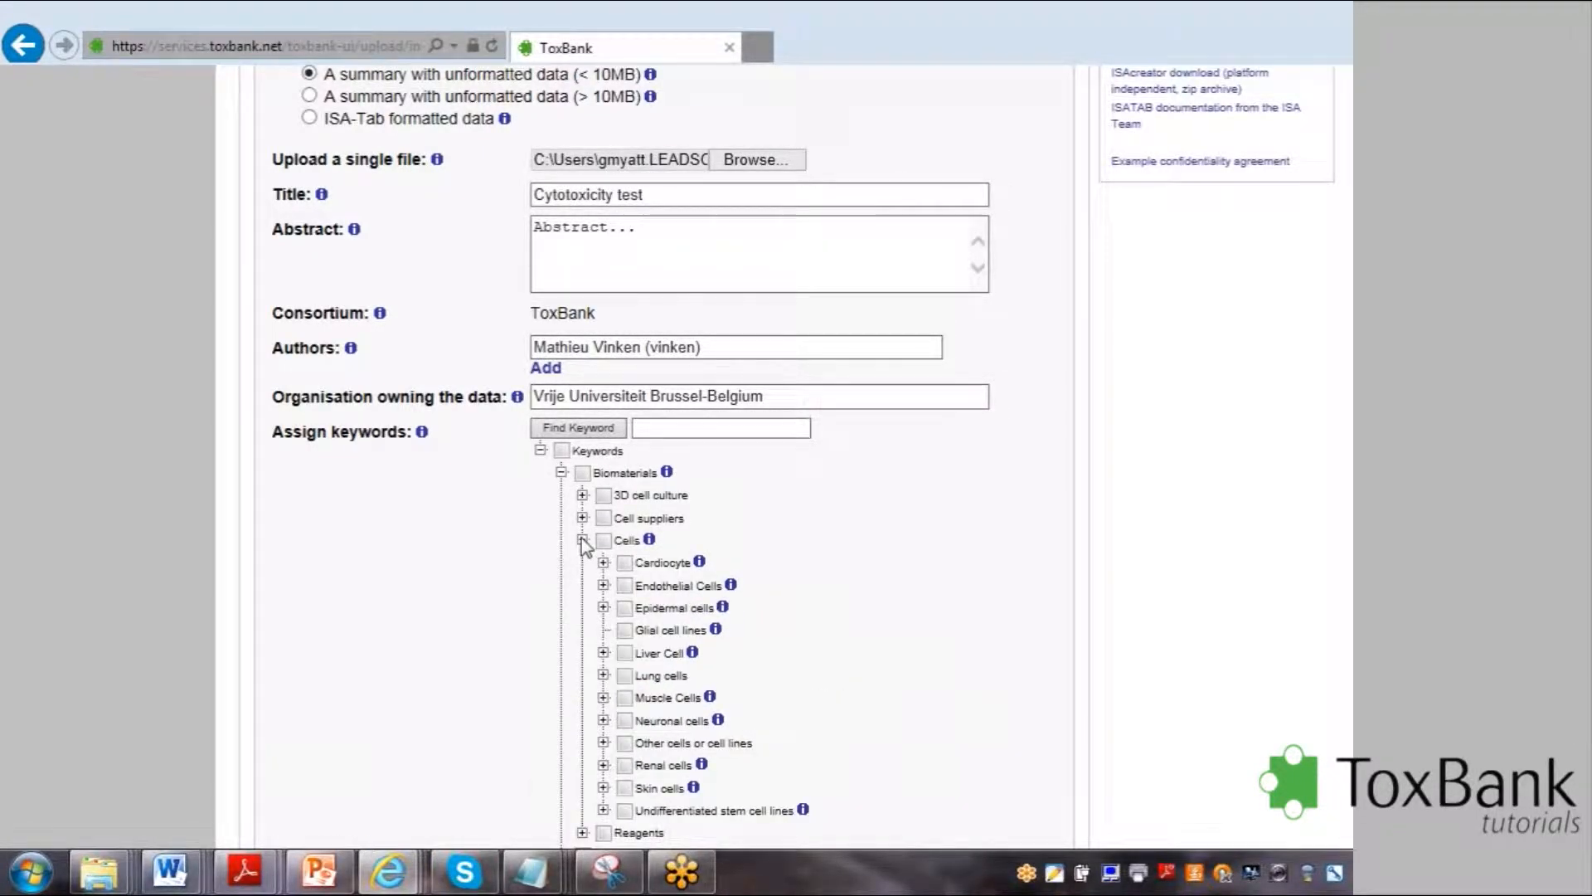
click(603, 652)
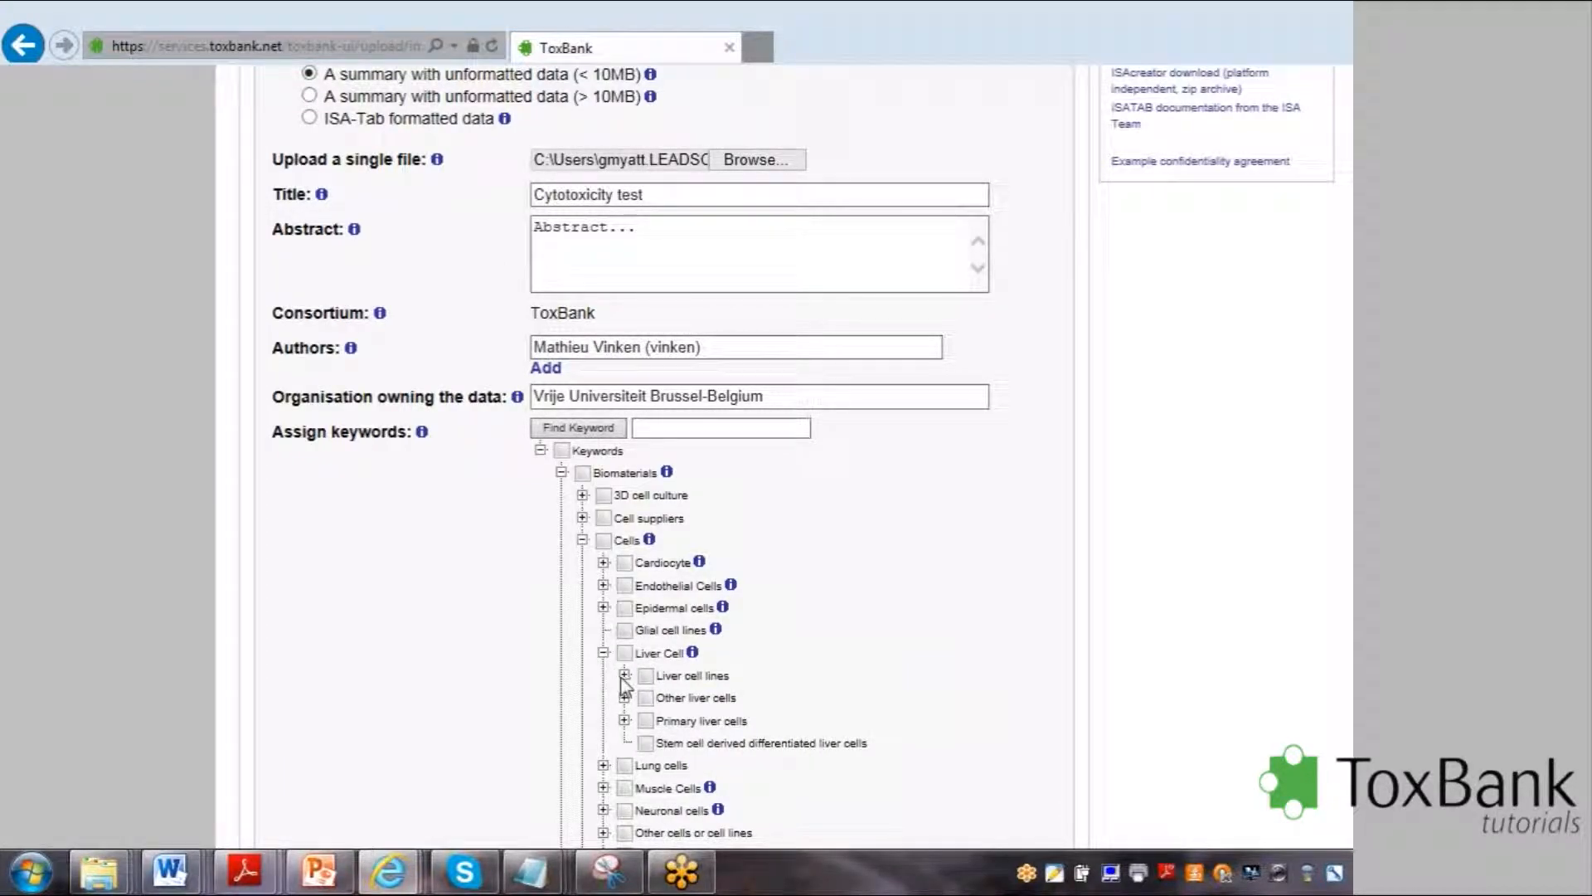
click(624, 720)
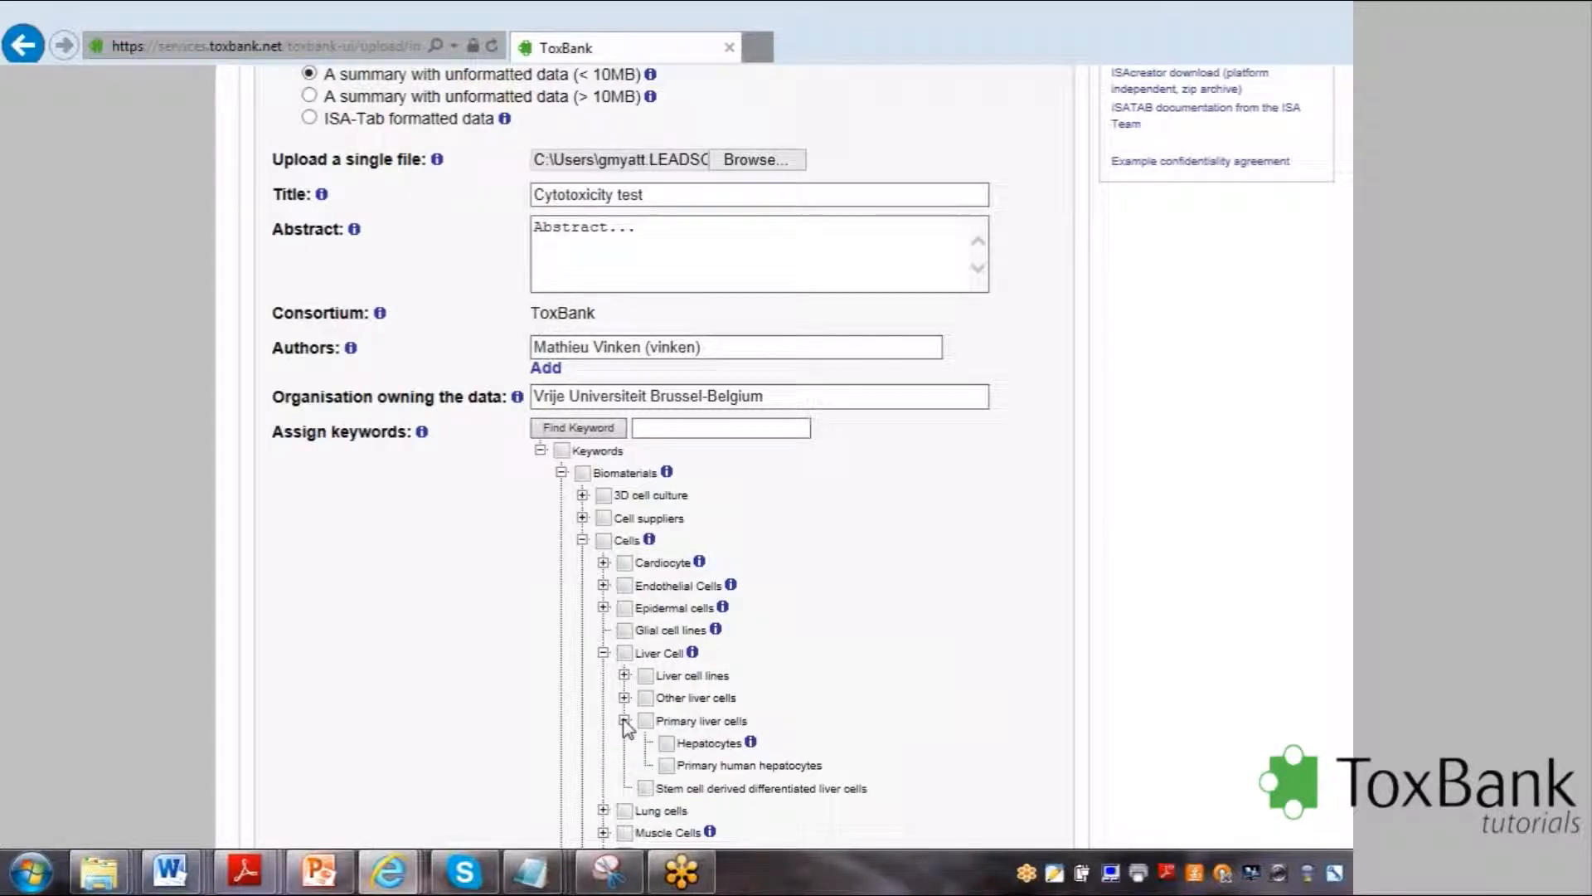
click(666, 743)
Look through the Data or readouts and Bioassay keywords, and assign Acetaminophen and Acrylamide from Gold Standard Chemicals.
scroll(664, 498, down, 7)
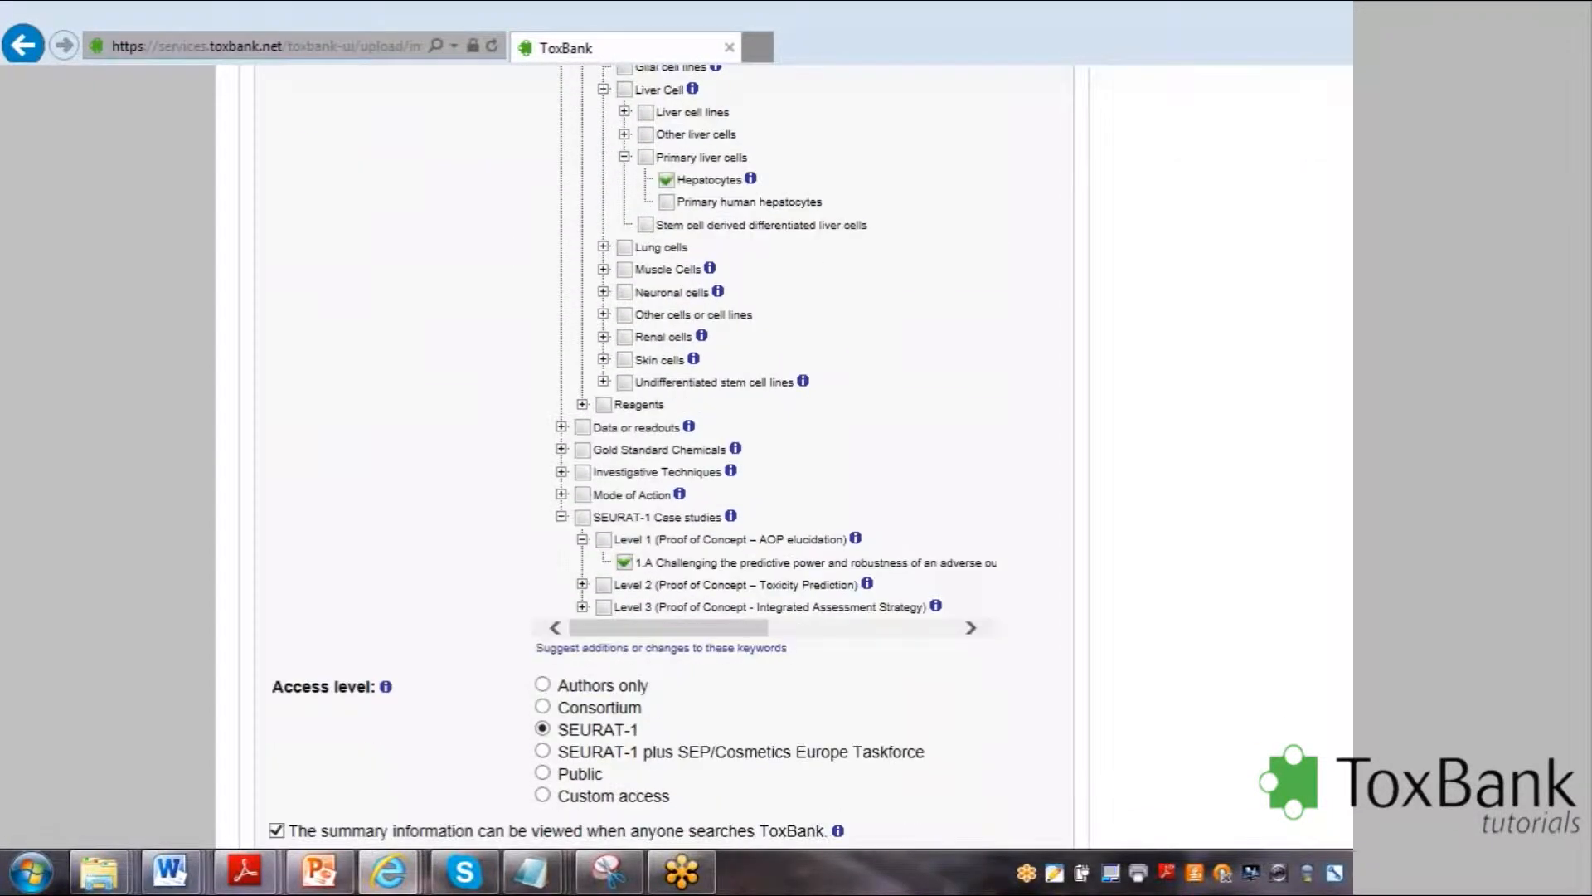
click(562, 426)
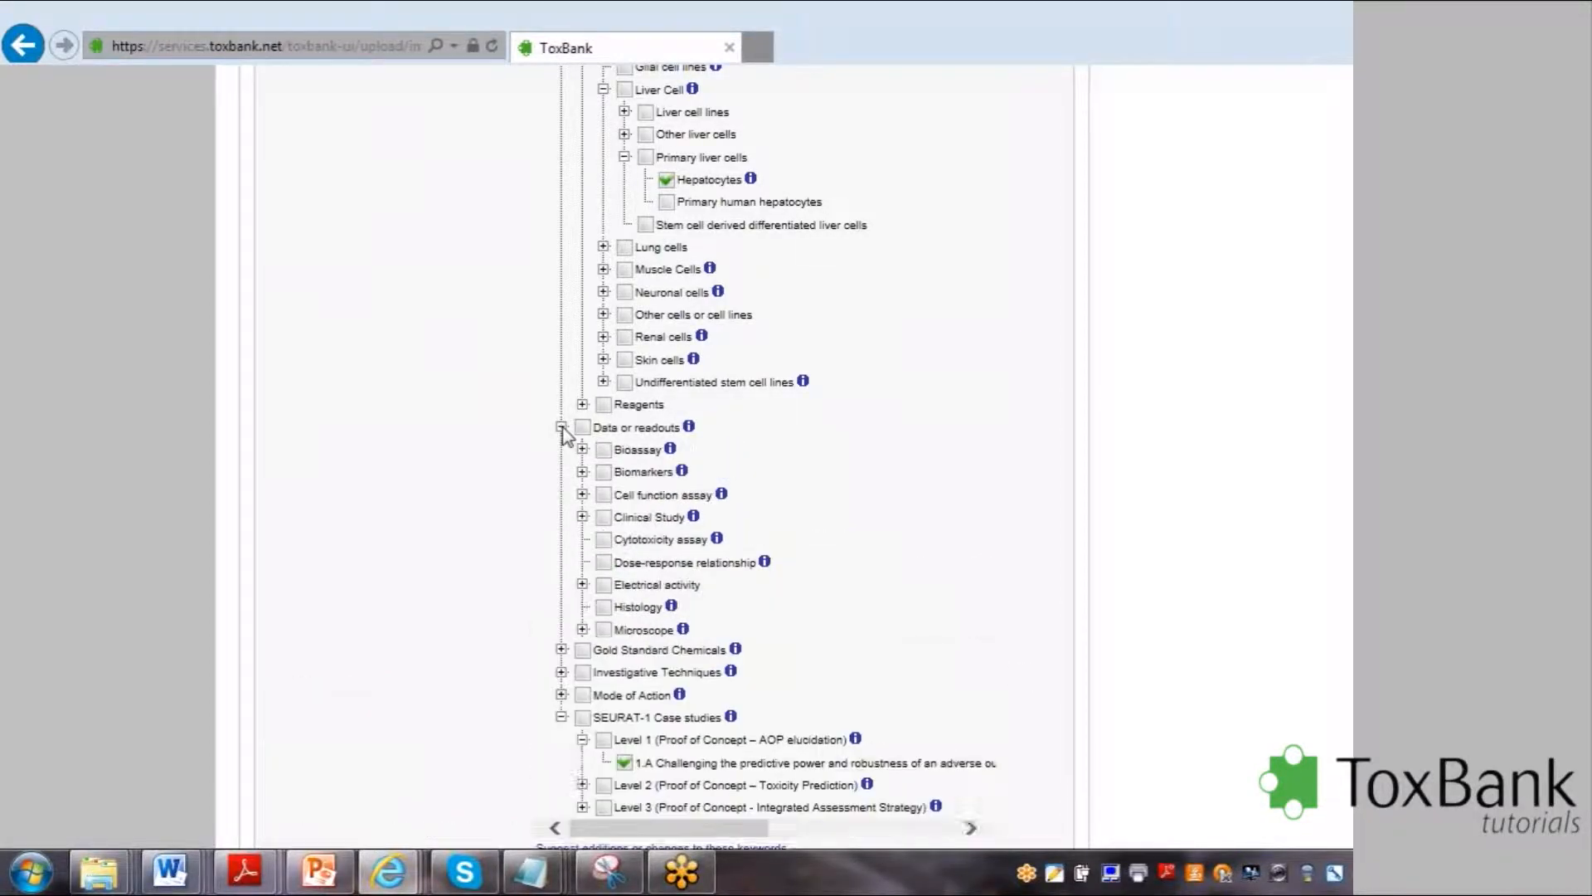
click(583, 448)
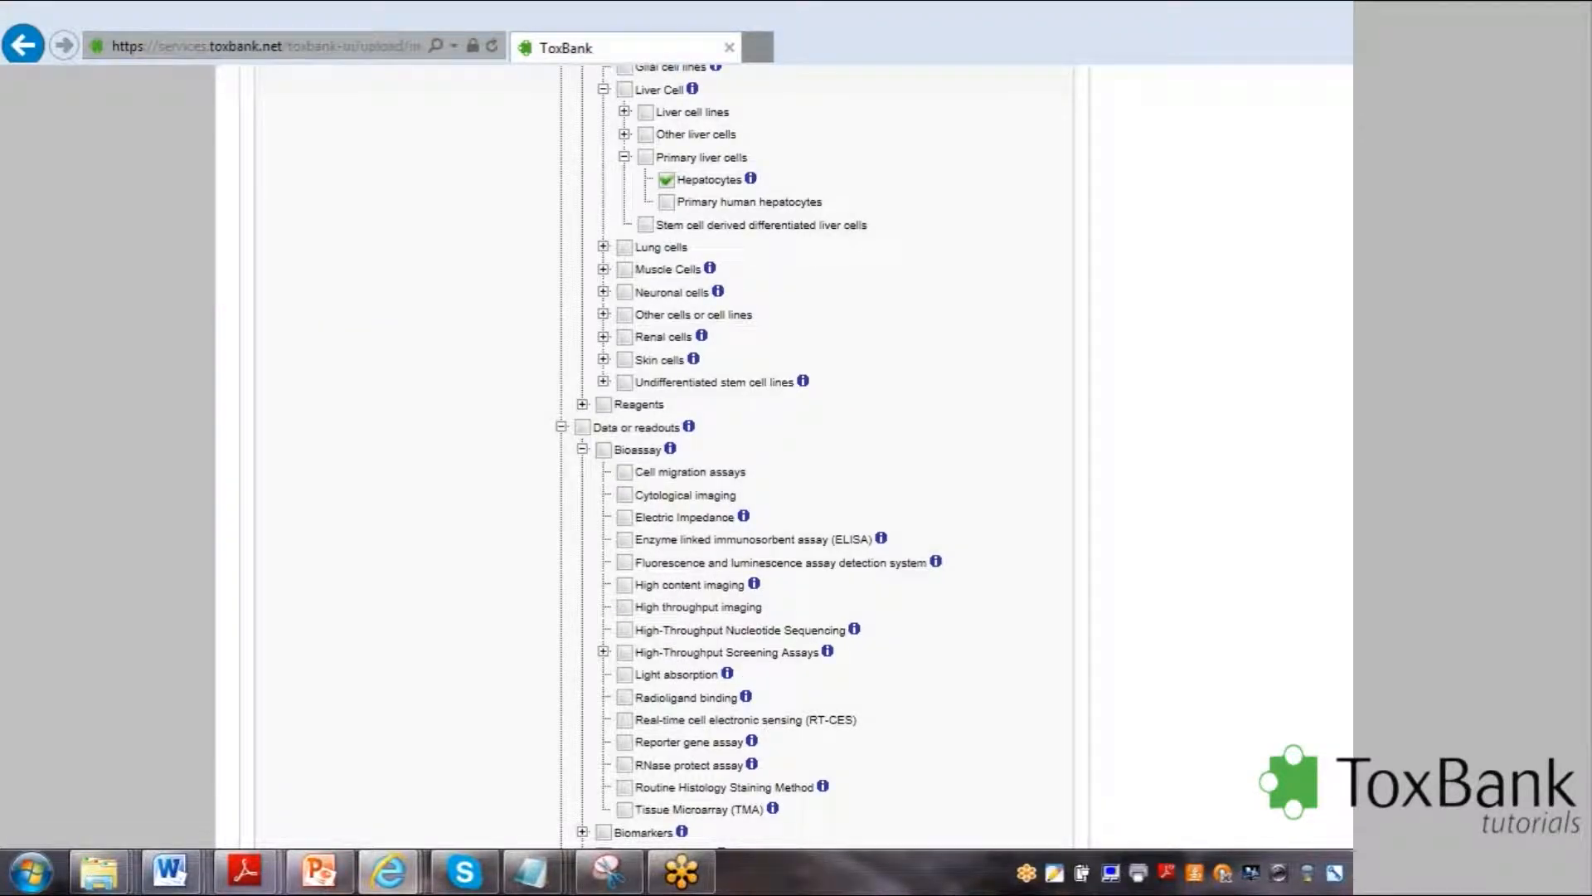
scroll(747, 456, down, 7)
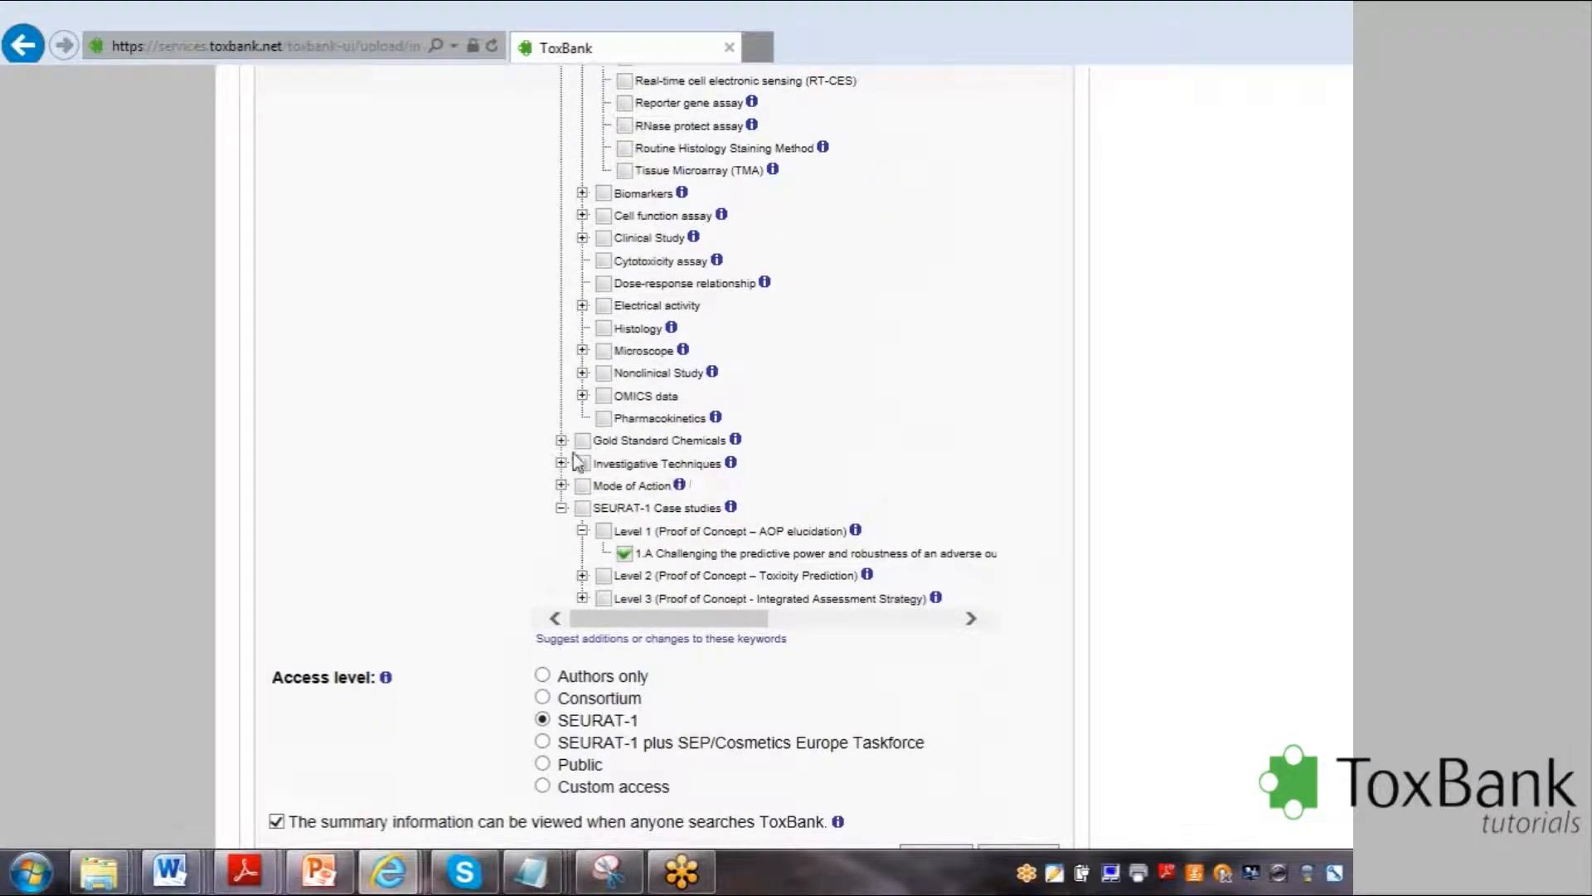
click(561, 440)
click(603, 463)
click(603, 486)
Assign the Cytotoxicity assay keyword found under Investigative Techniques, Biological Assay.
scroll(661, 610, down, 10)
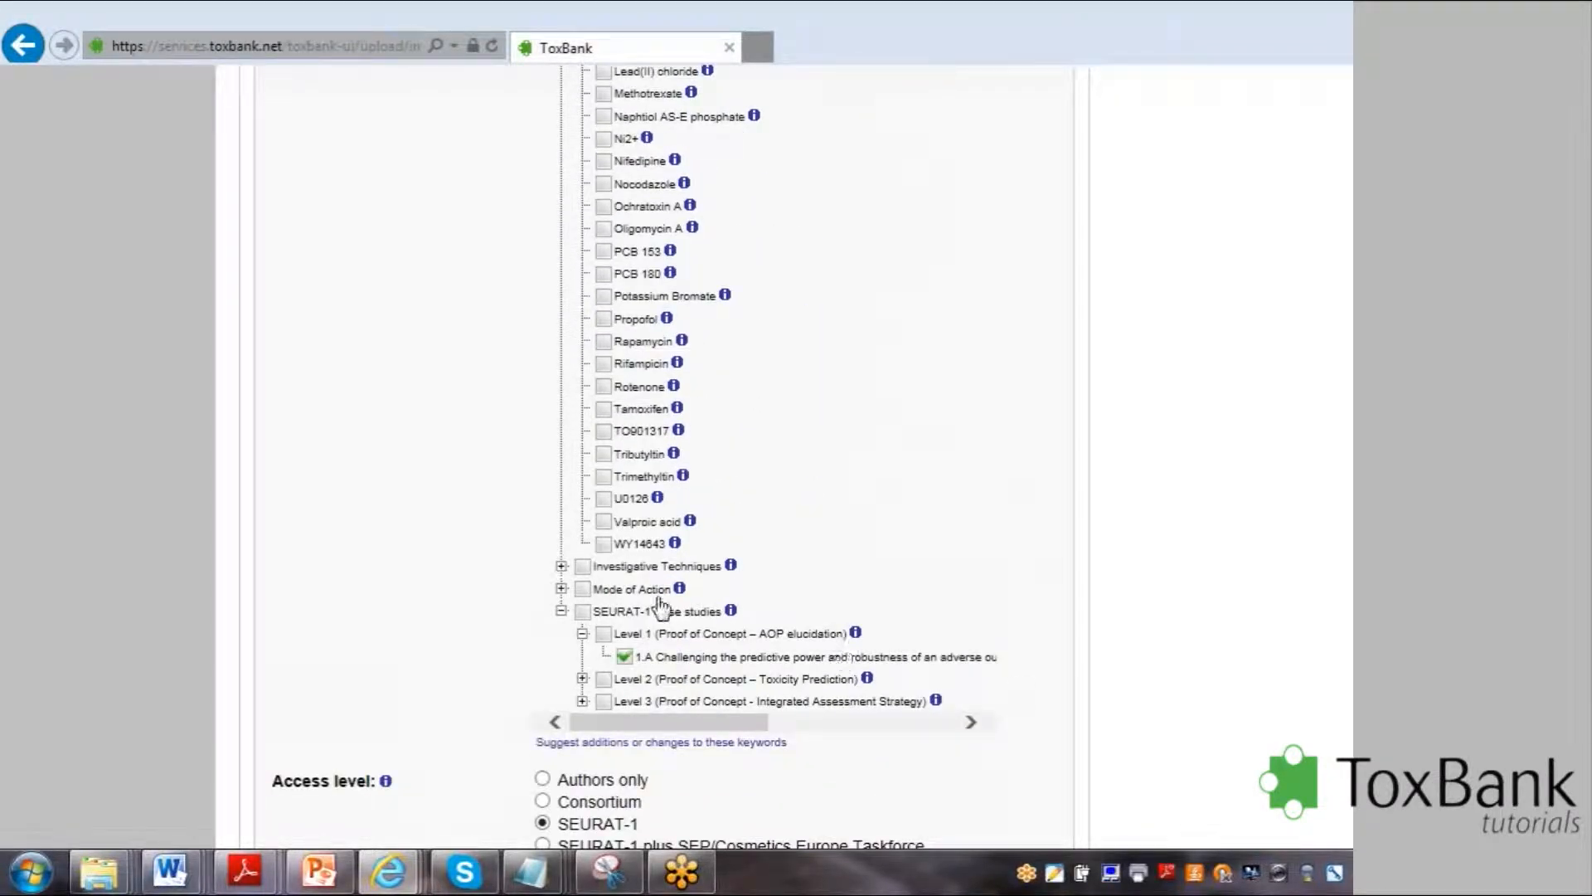
click(562, 566)
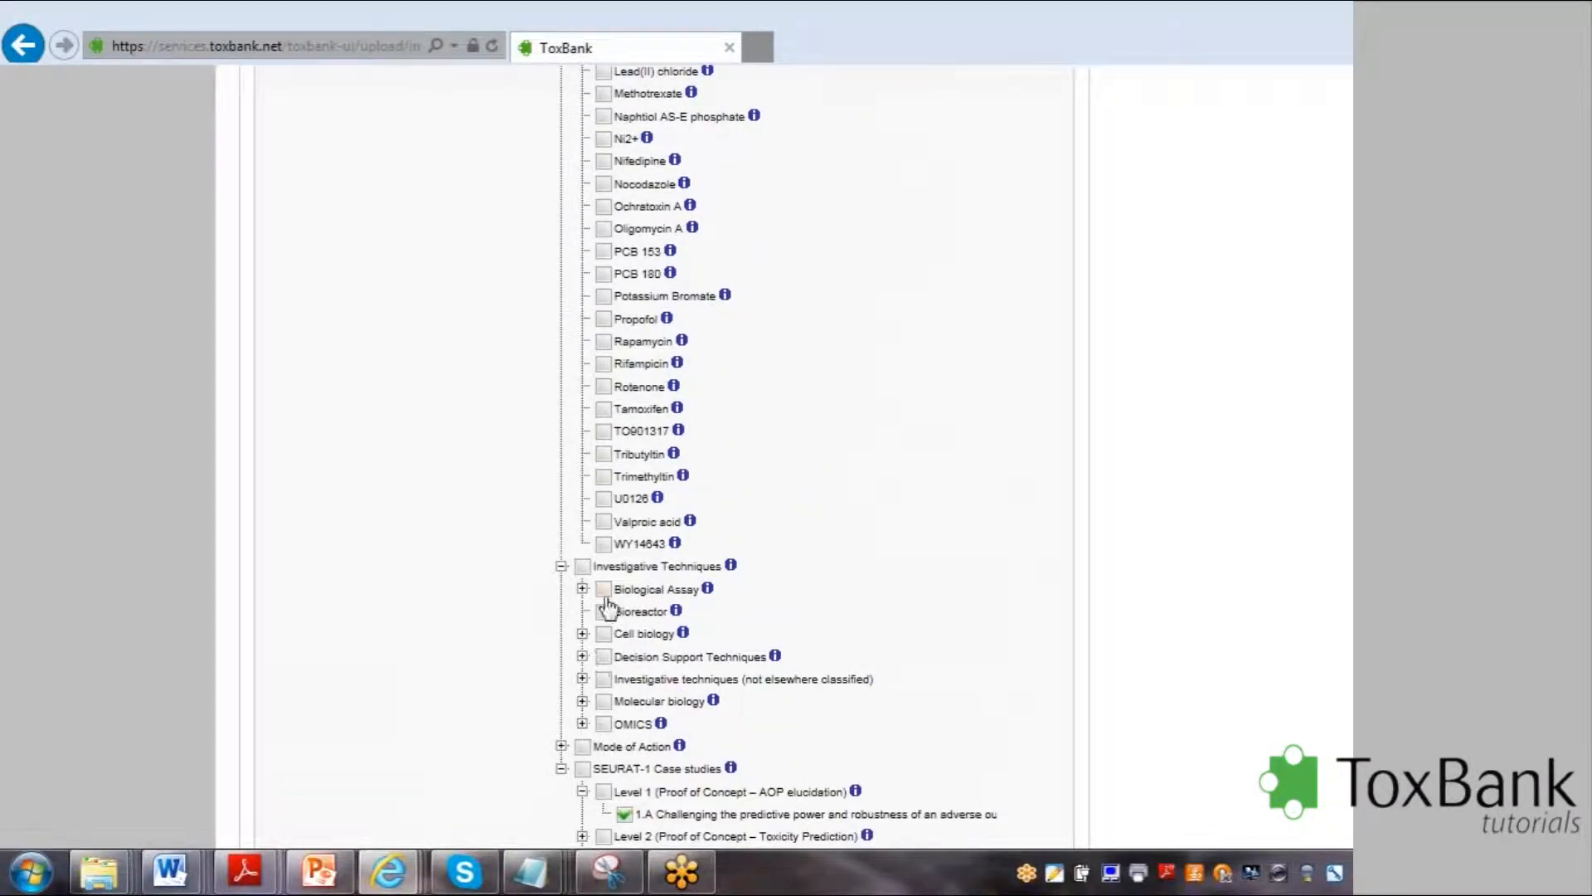
click(582, 589)
click(692, 680)
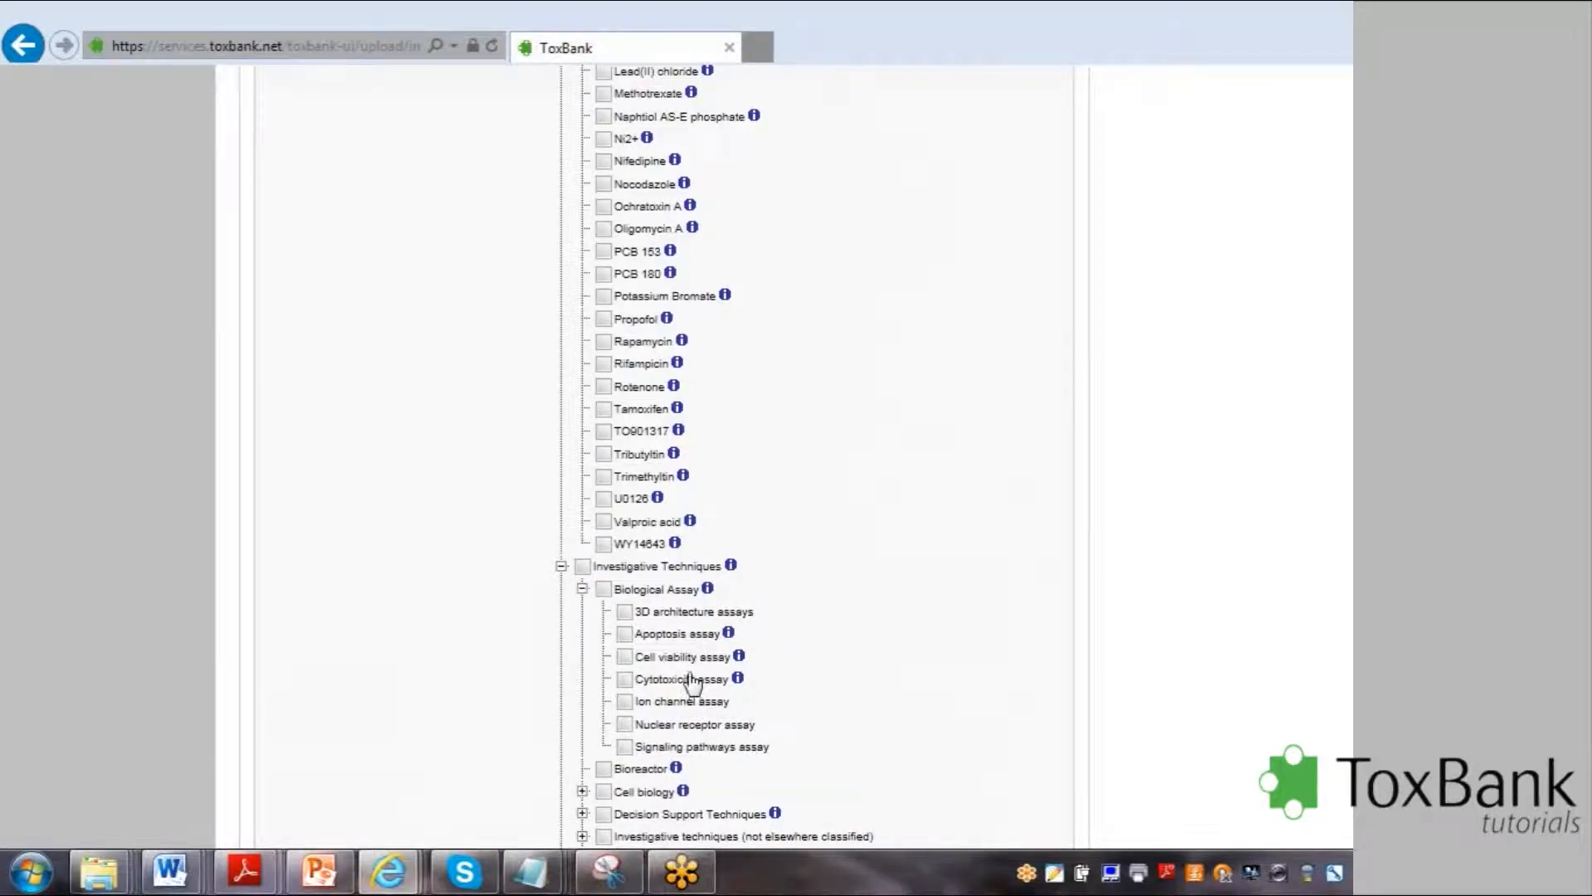
Examine the Mode of Action keywords, including the options under Molecular Initiating Events.
scroll(780, 319, down, 7)
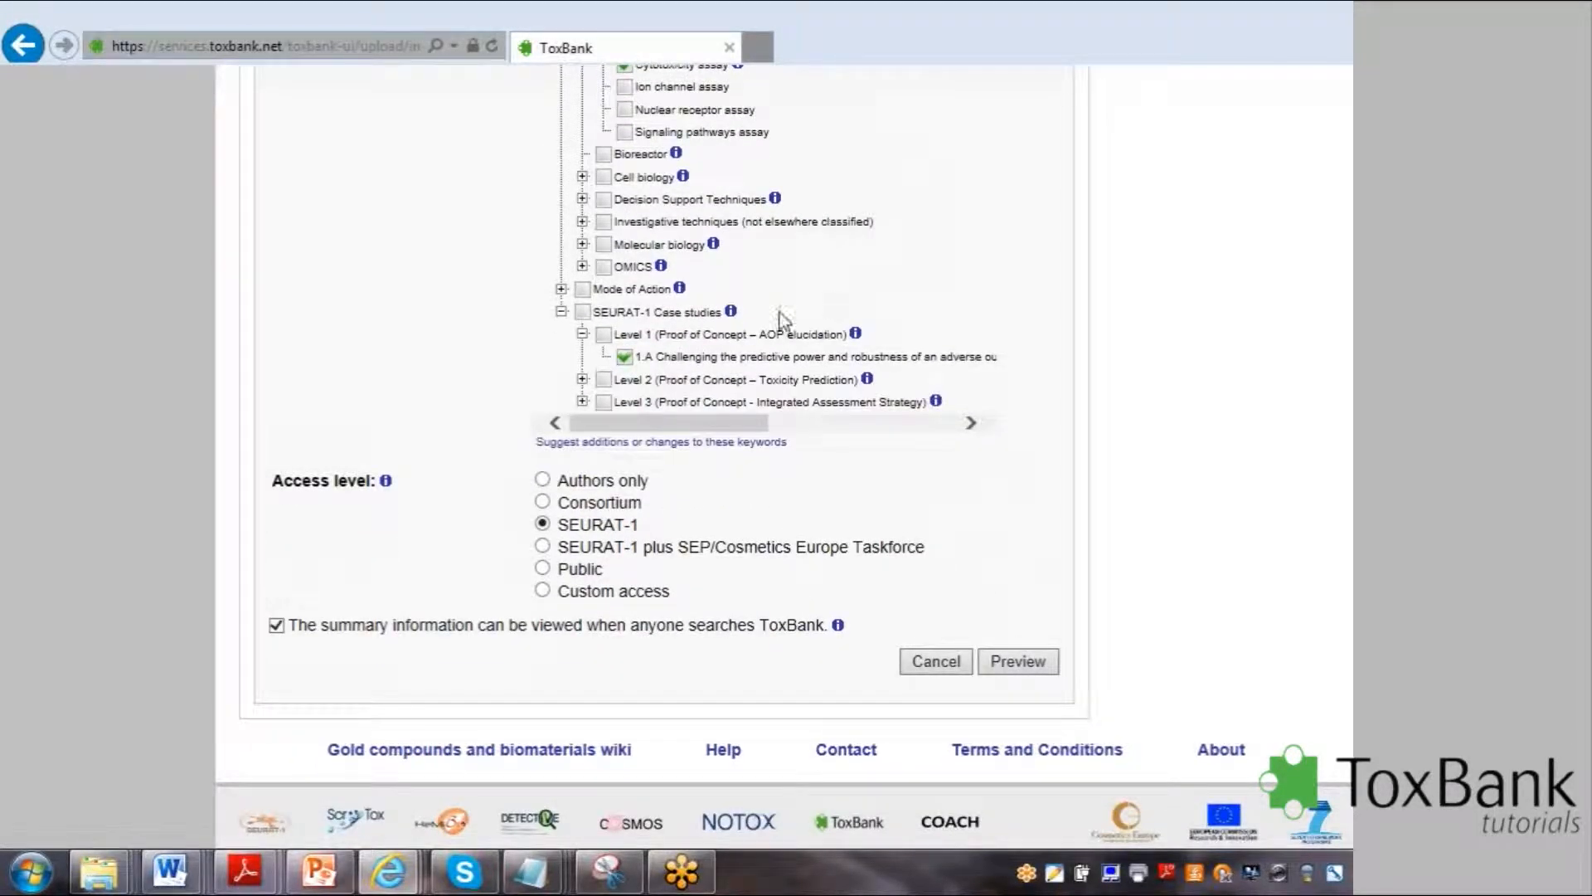
click(562, 288)
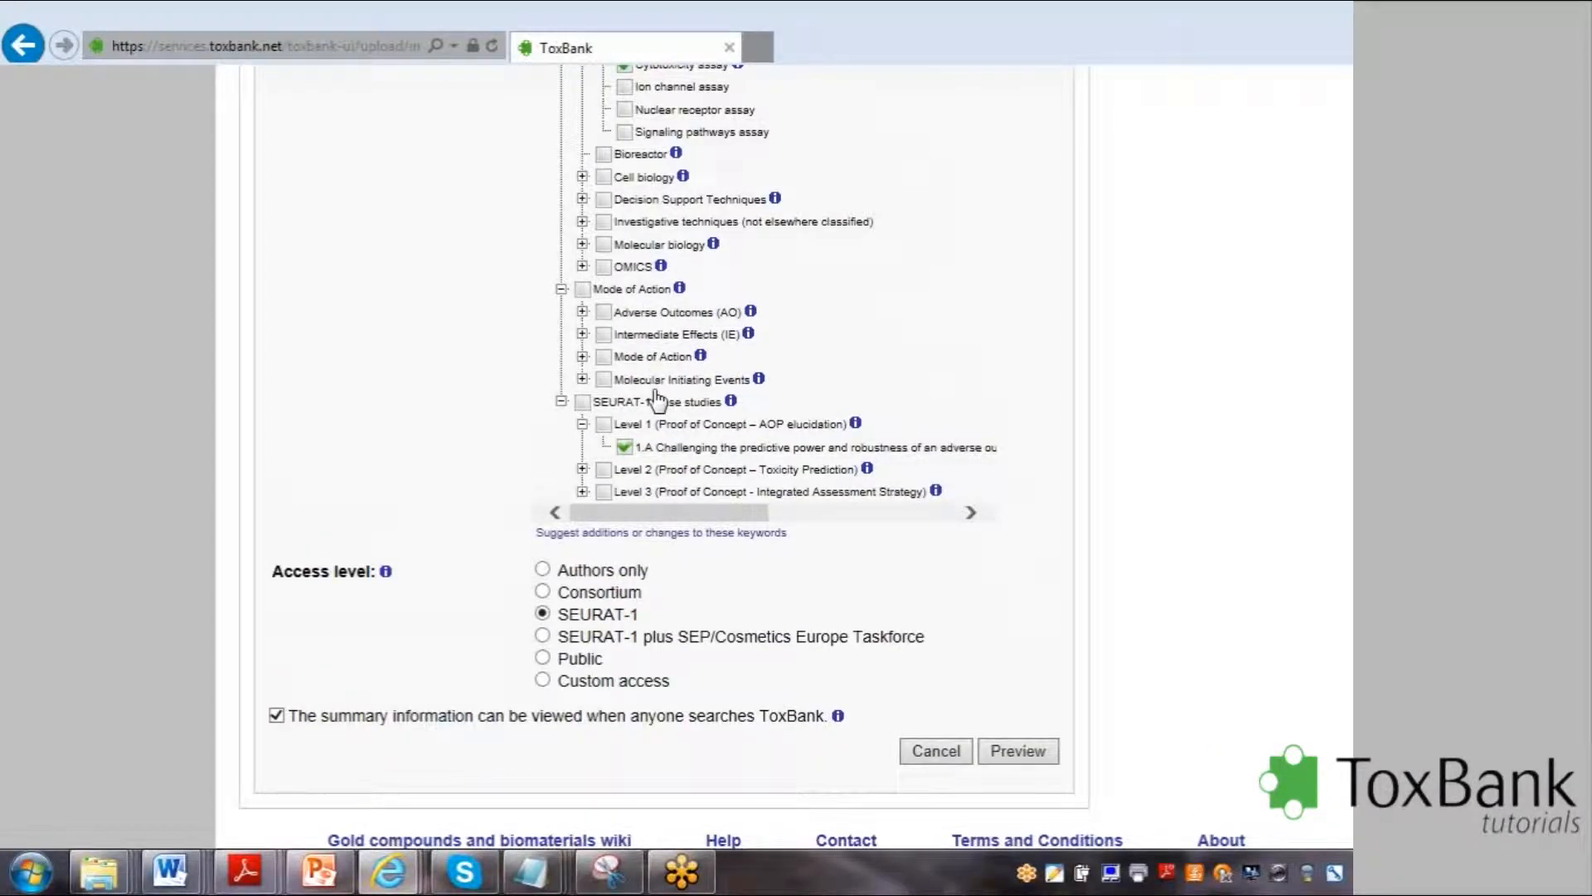
click(583, 380)
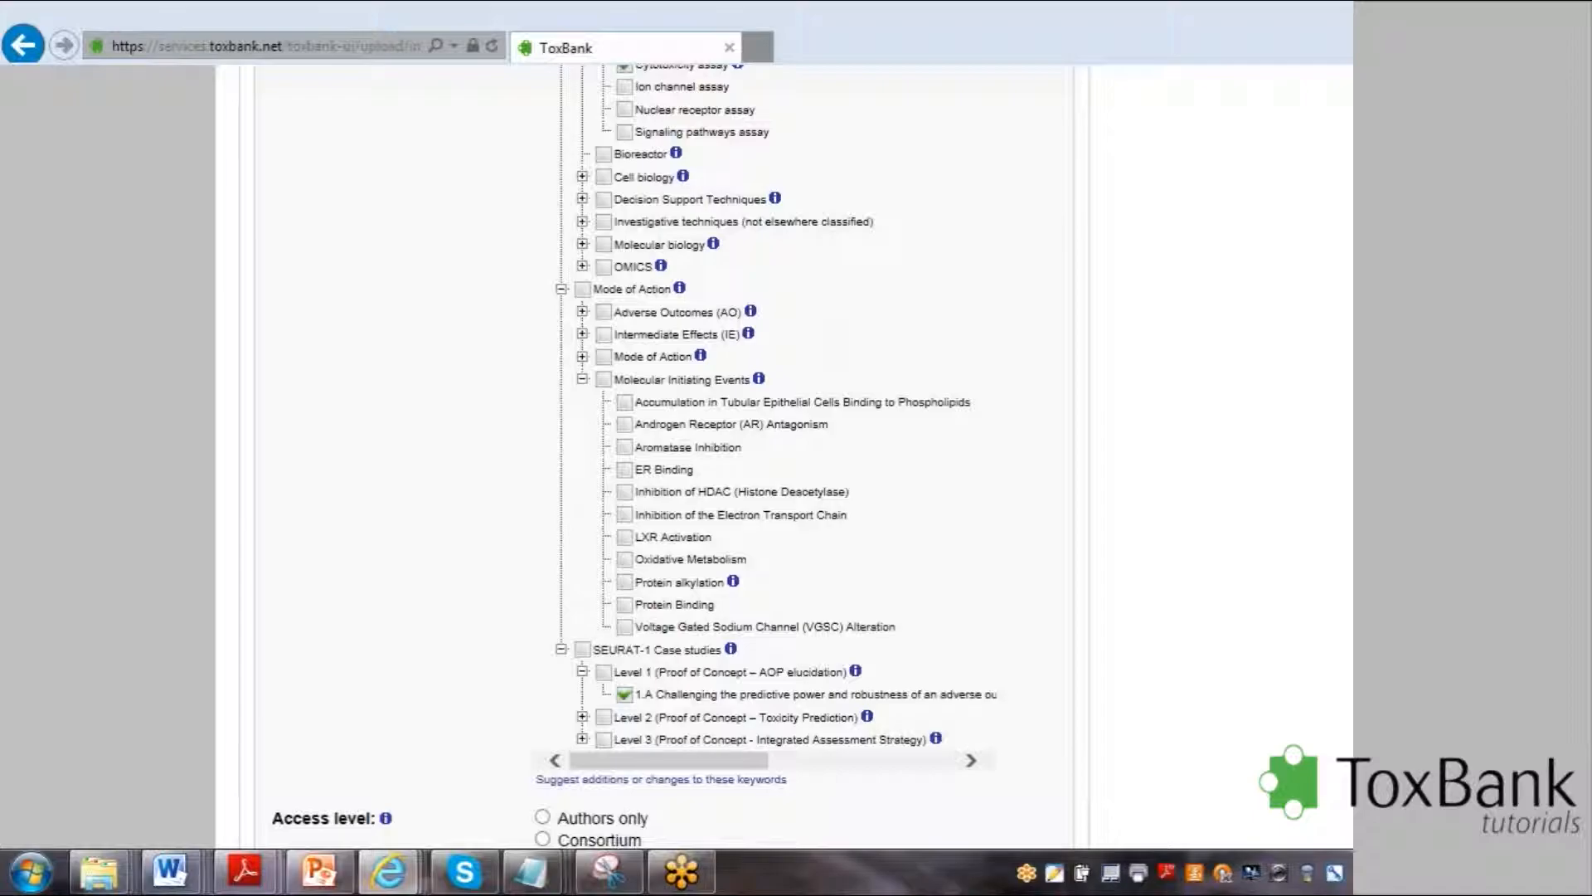
Check the Consortium access options, set the access level back to SEURAT-1, and publish the investigation from its preview.
scroll(647, 456, down, 4)
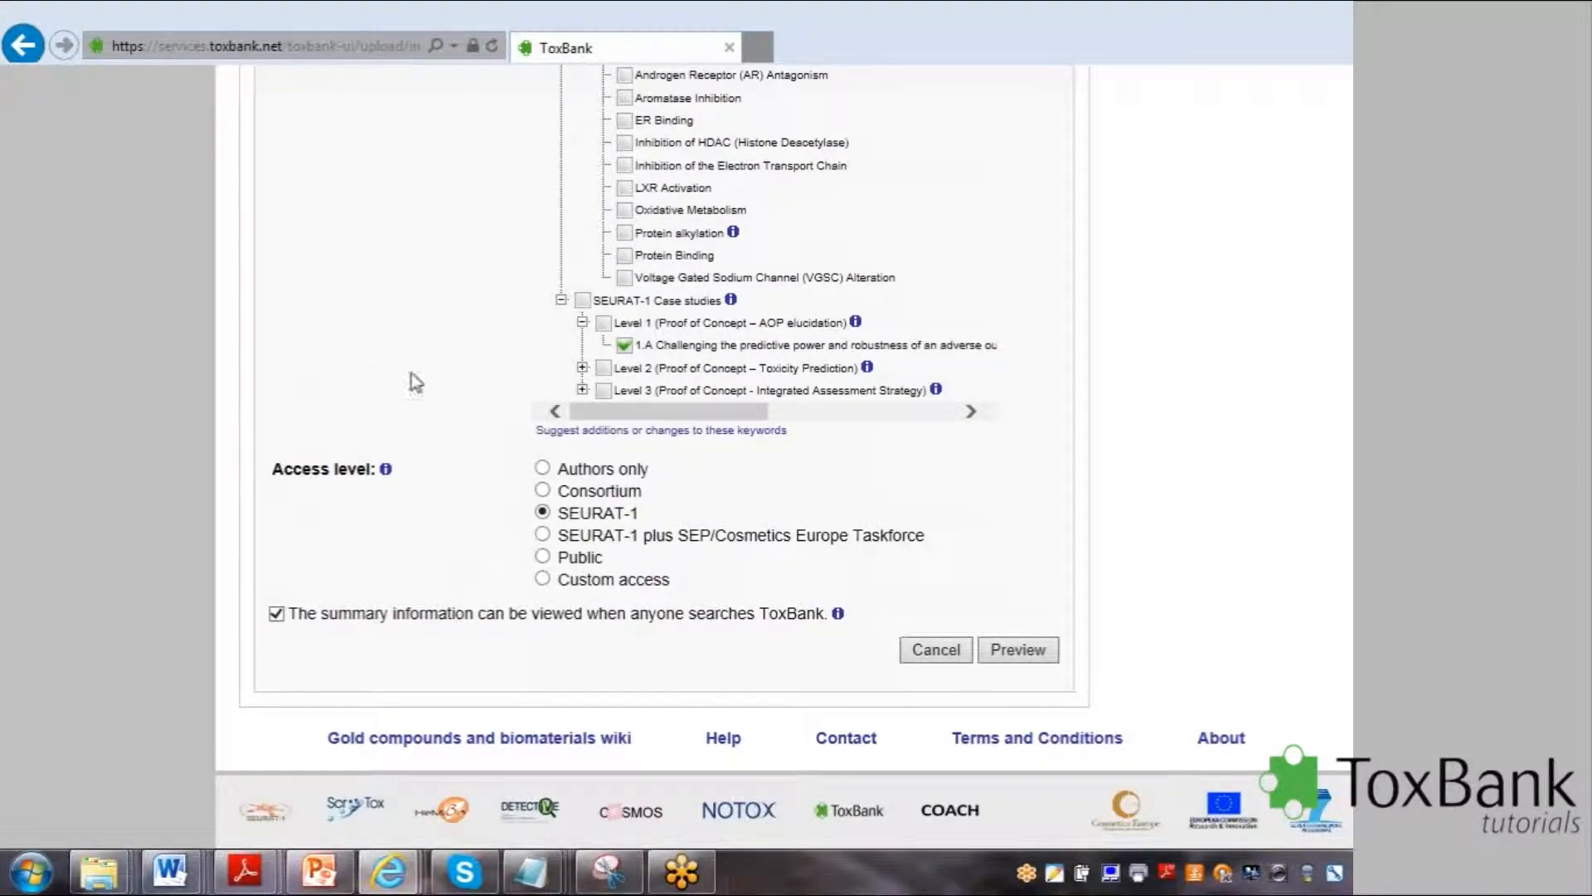
click(543, 491)
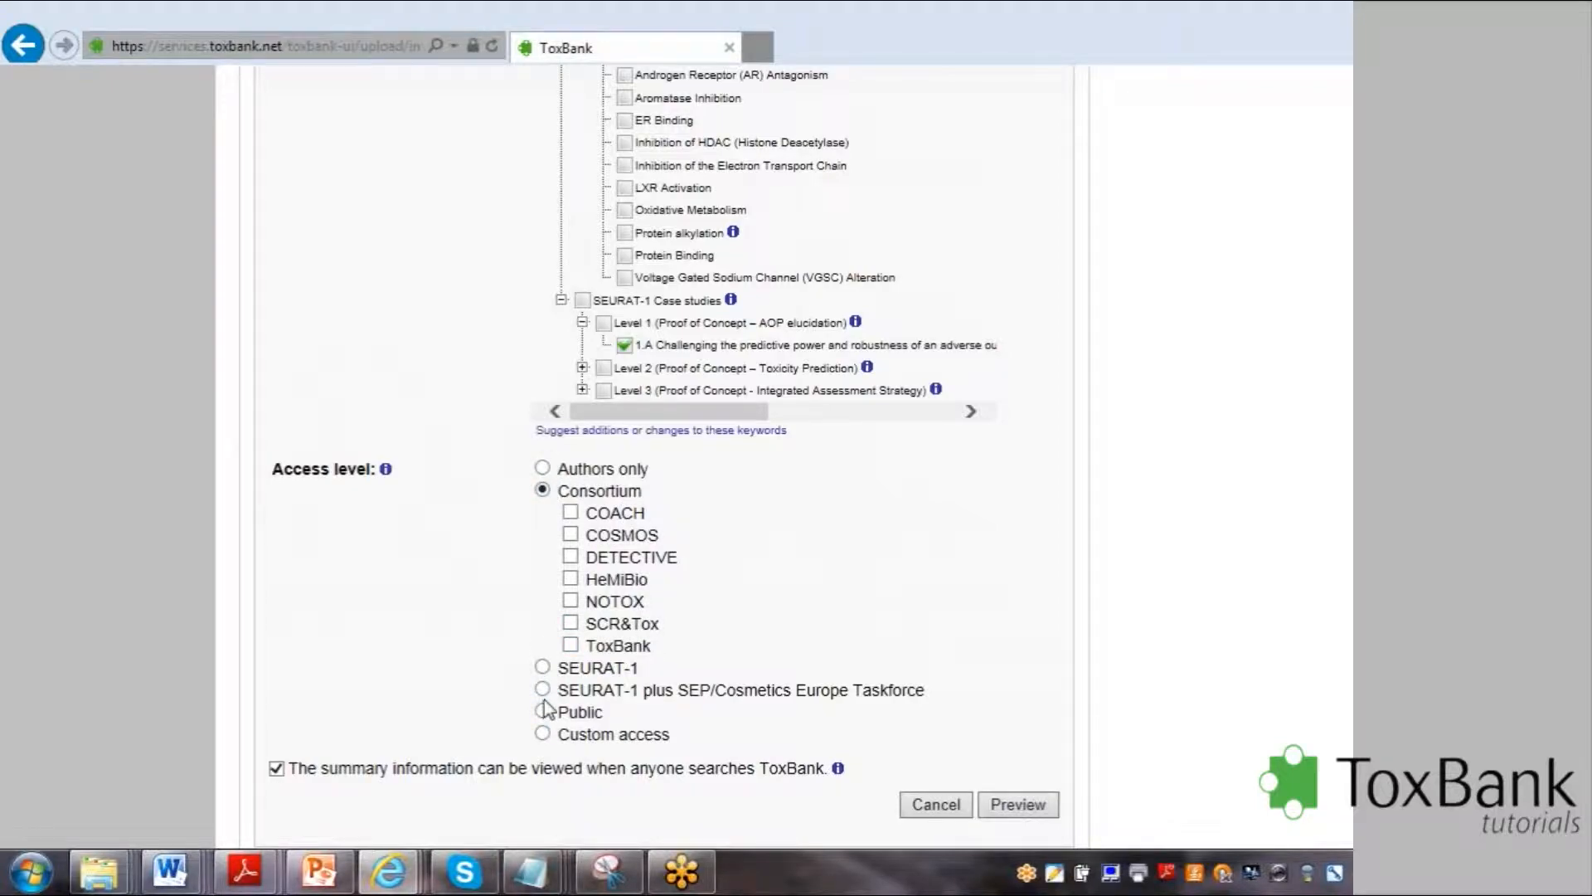
click(543, 667)
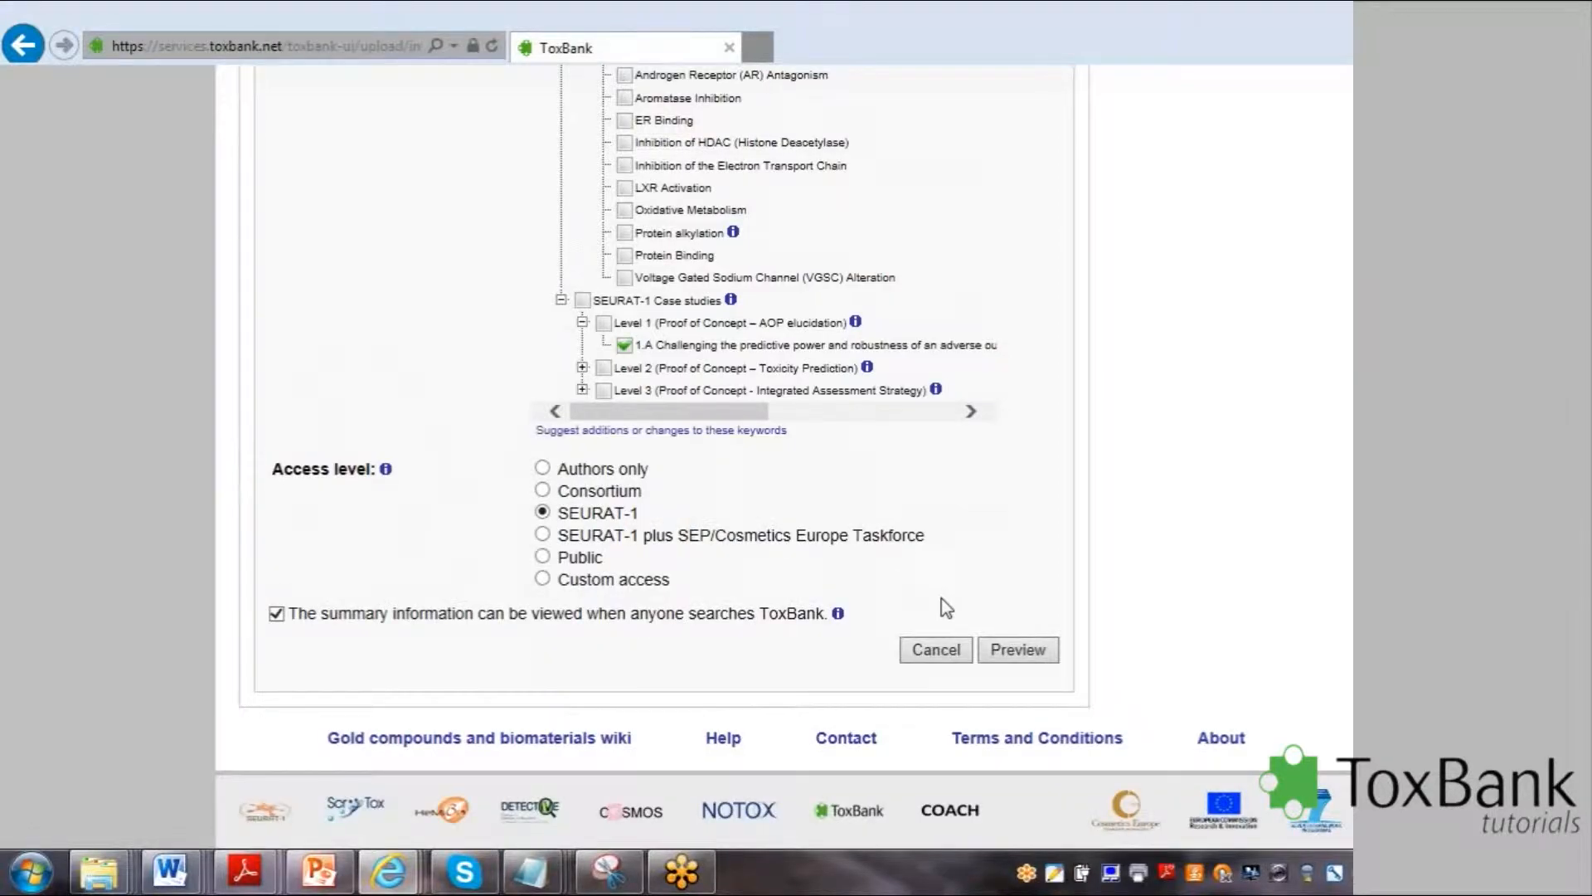
click(1014, 653)
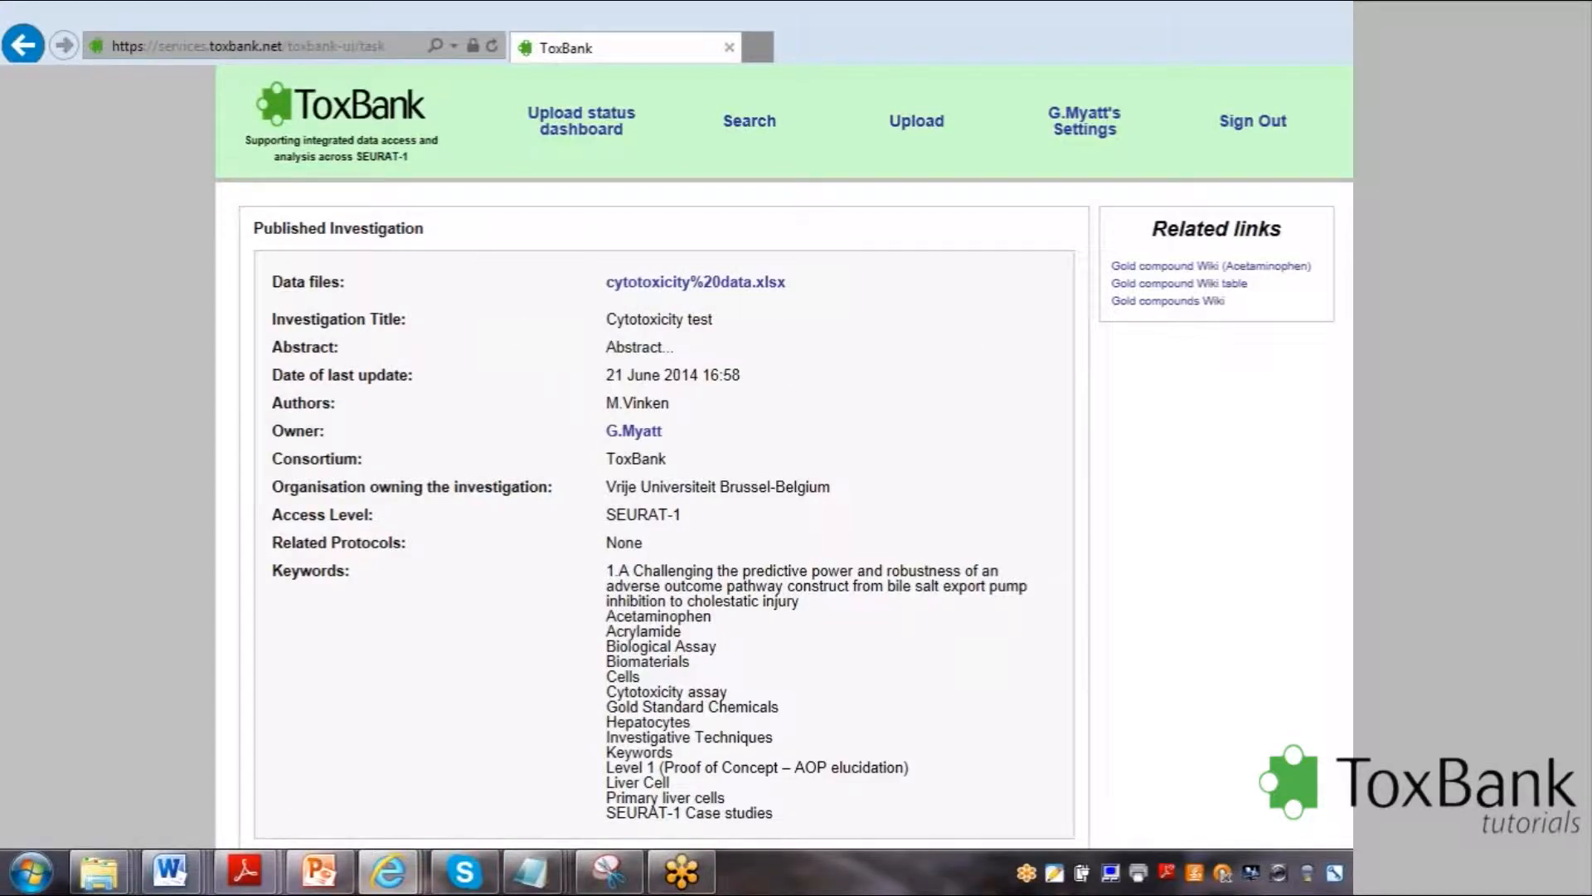
Review the summary details and keywords of the Cytotoxicity test investigation, and publish it.
scroll(784, 456, down, 1)
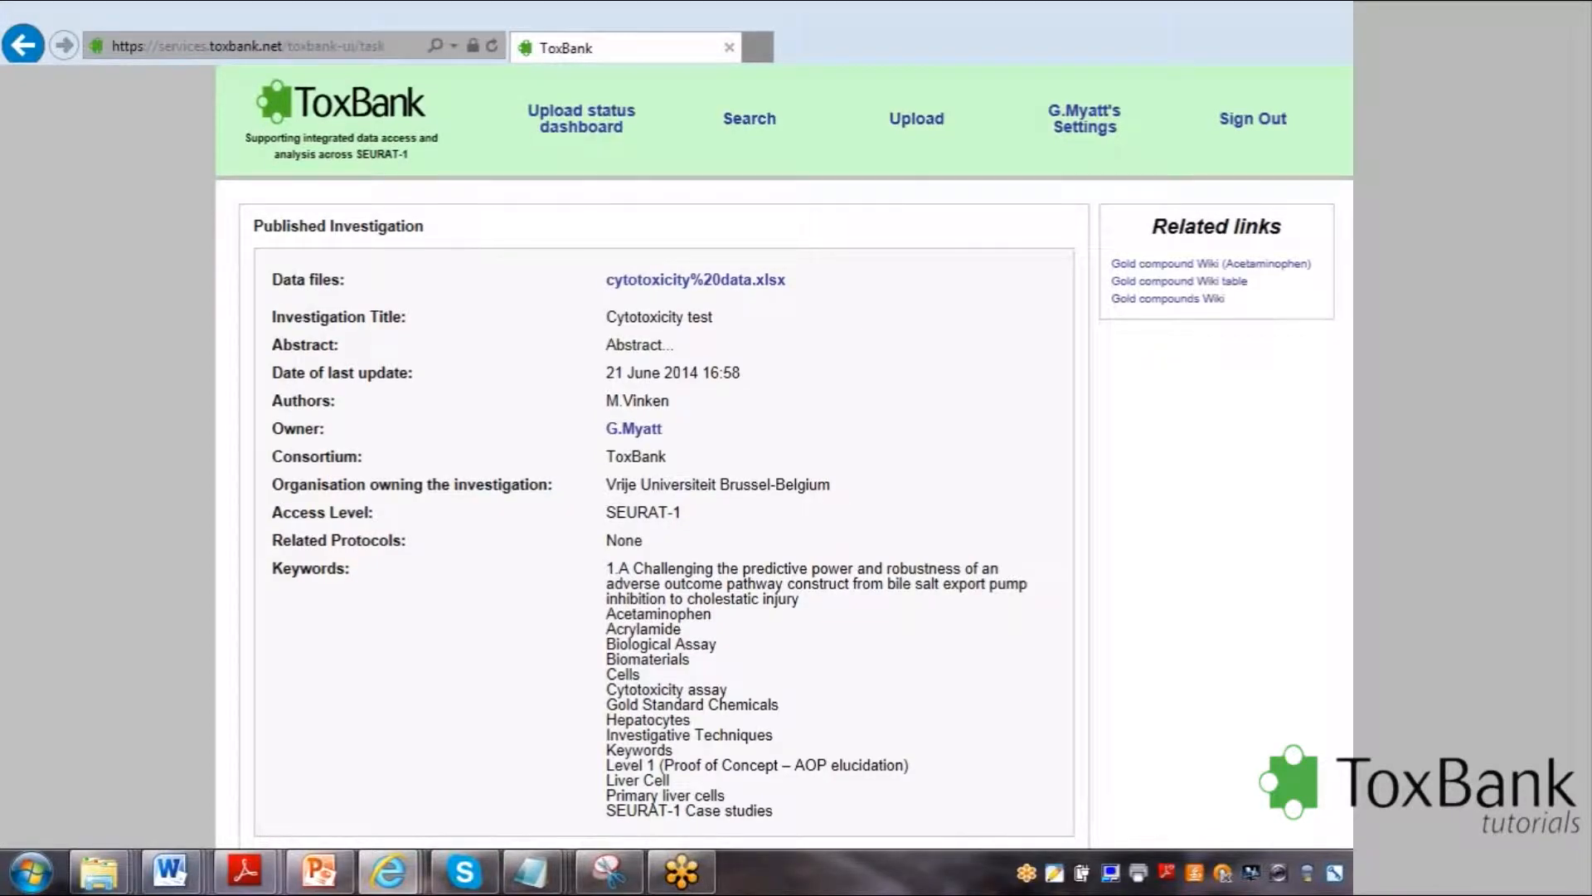
scroll(784, 457, down, 1)
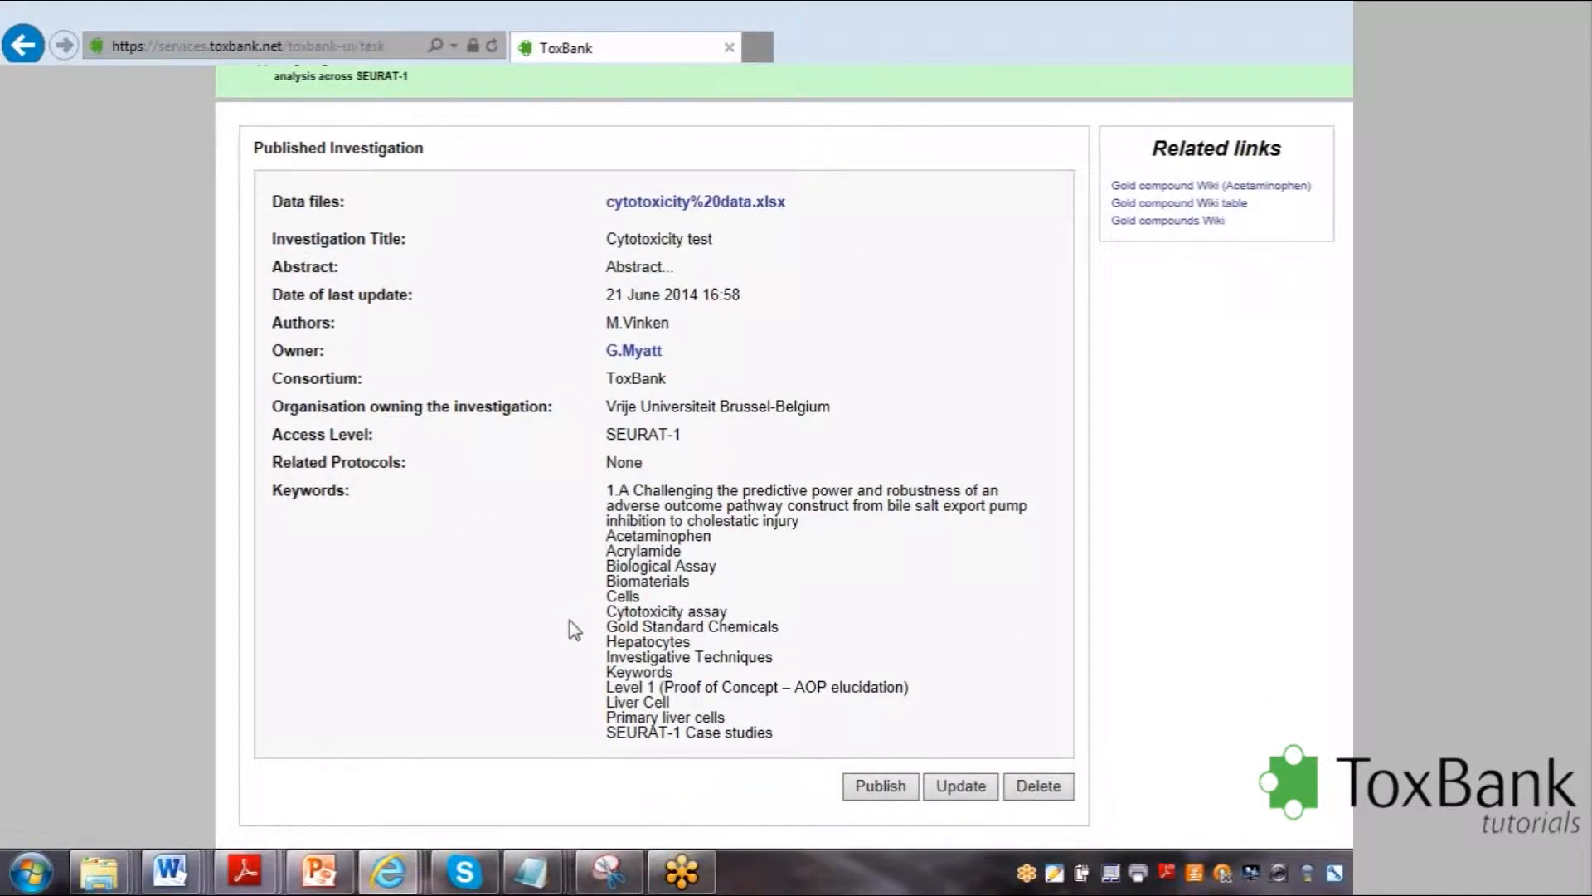
click(891, 794)
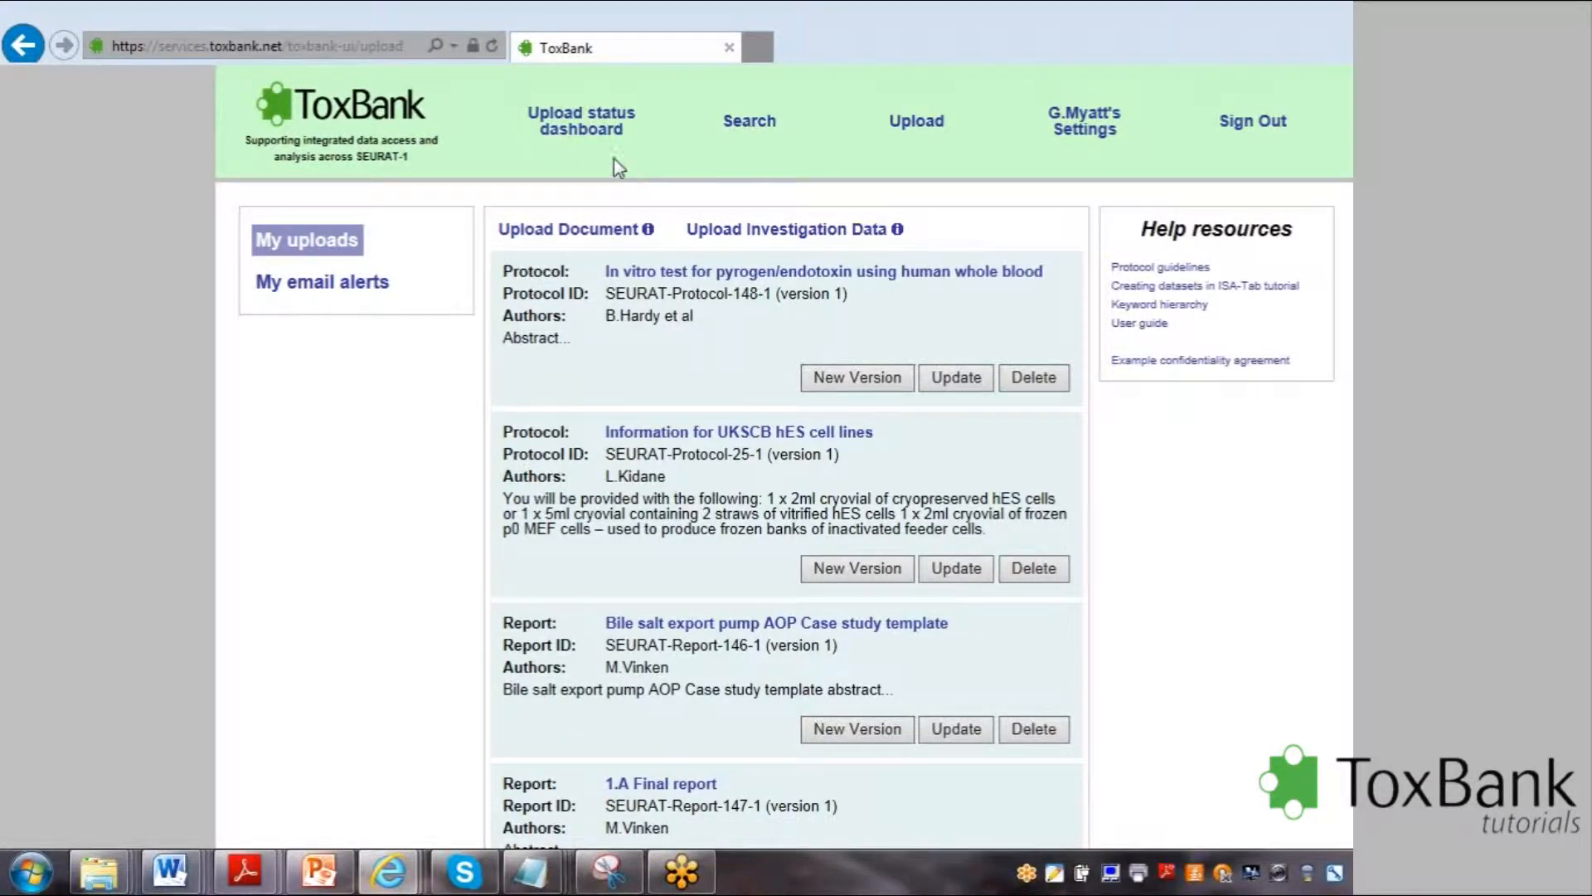
From the upload status dashboard, view the Cytotoxicity test investigation under case study 1.A and check its entry in the Status column.
click(572, 137)
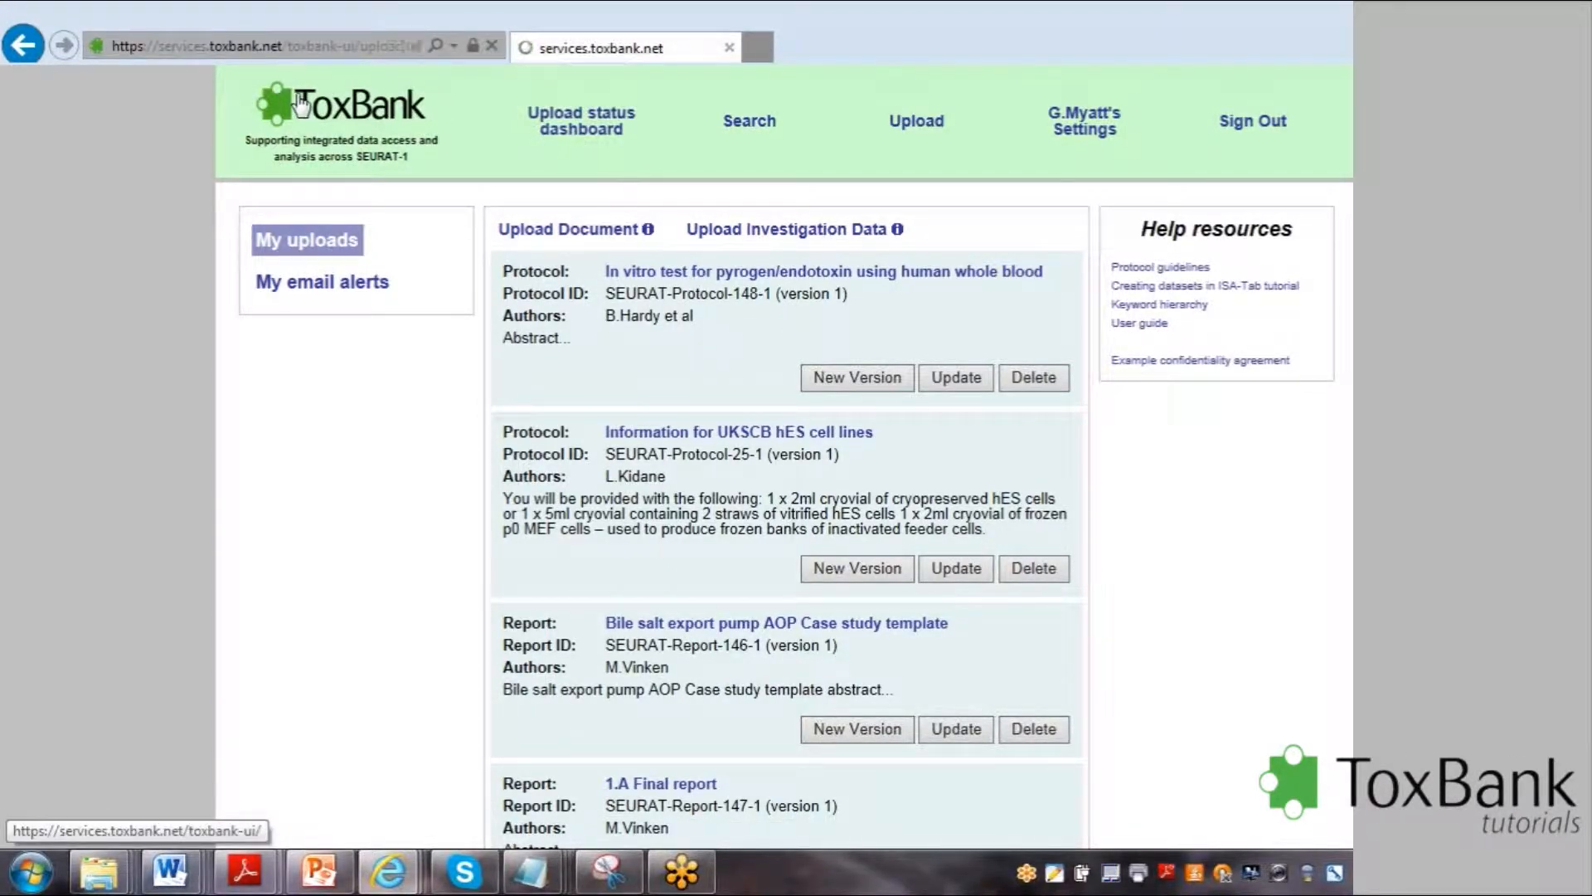
click(595, 141)
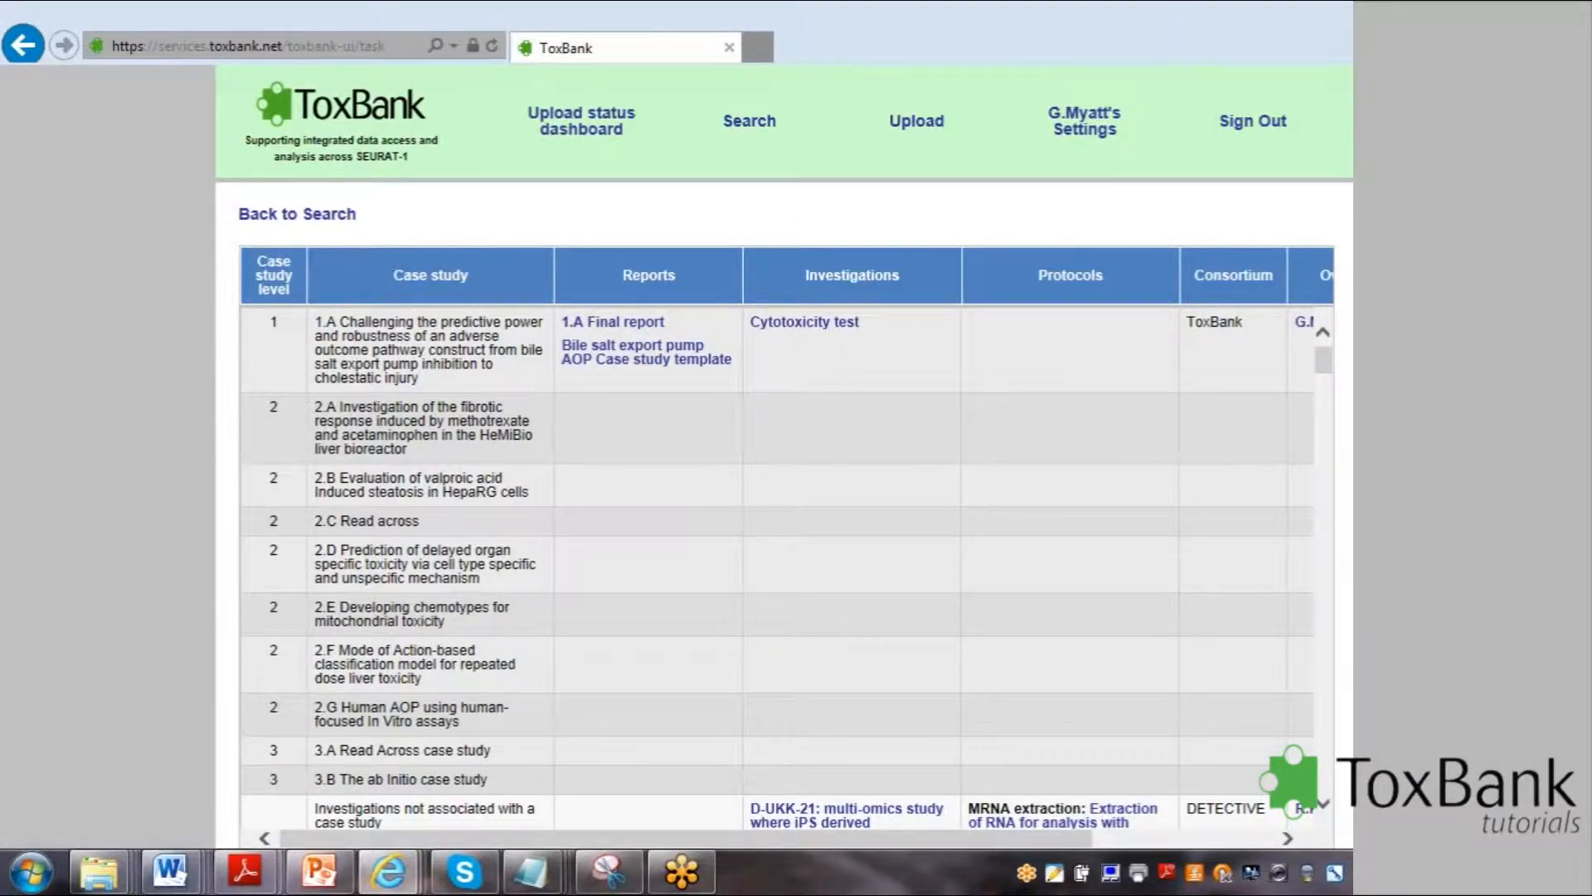
click(809, 334)
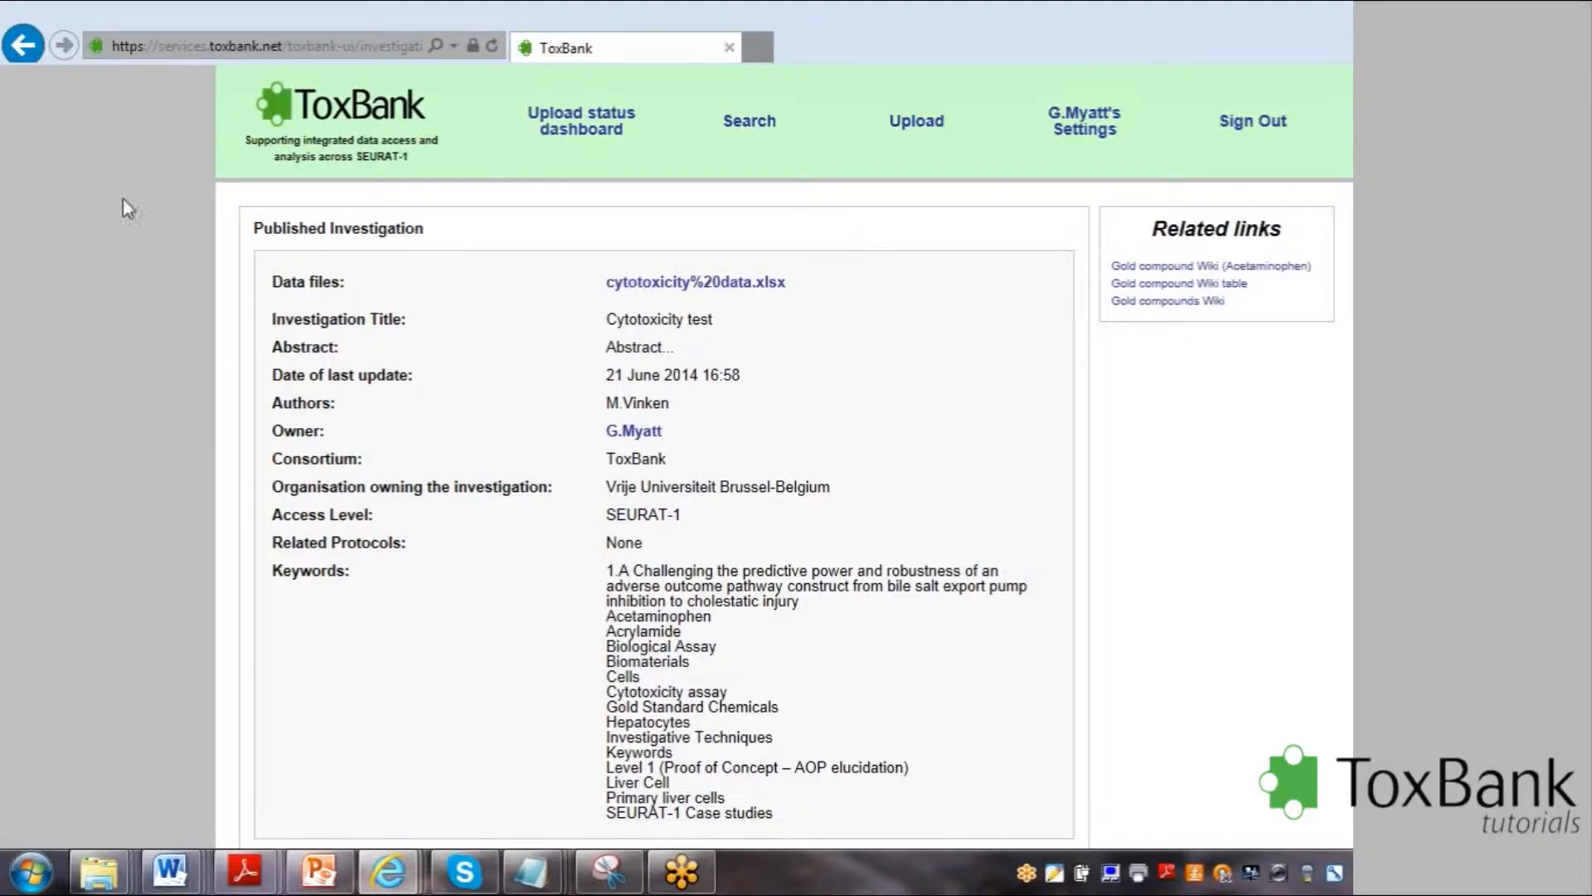
click(23, 45)
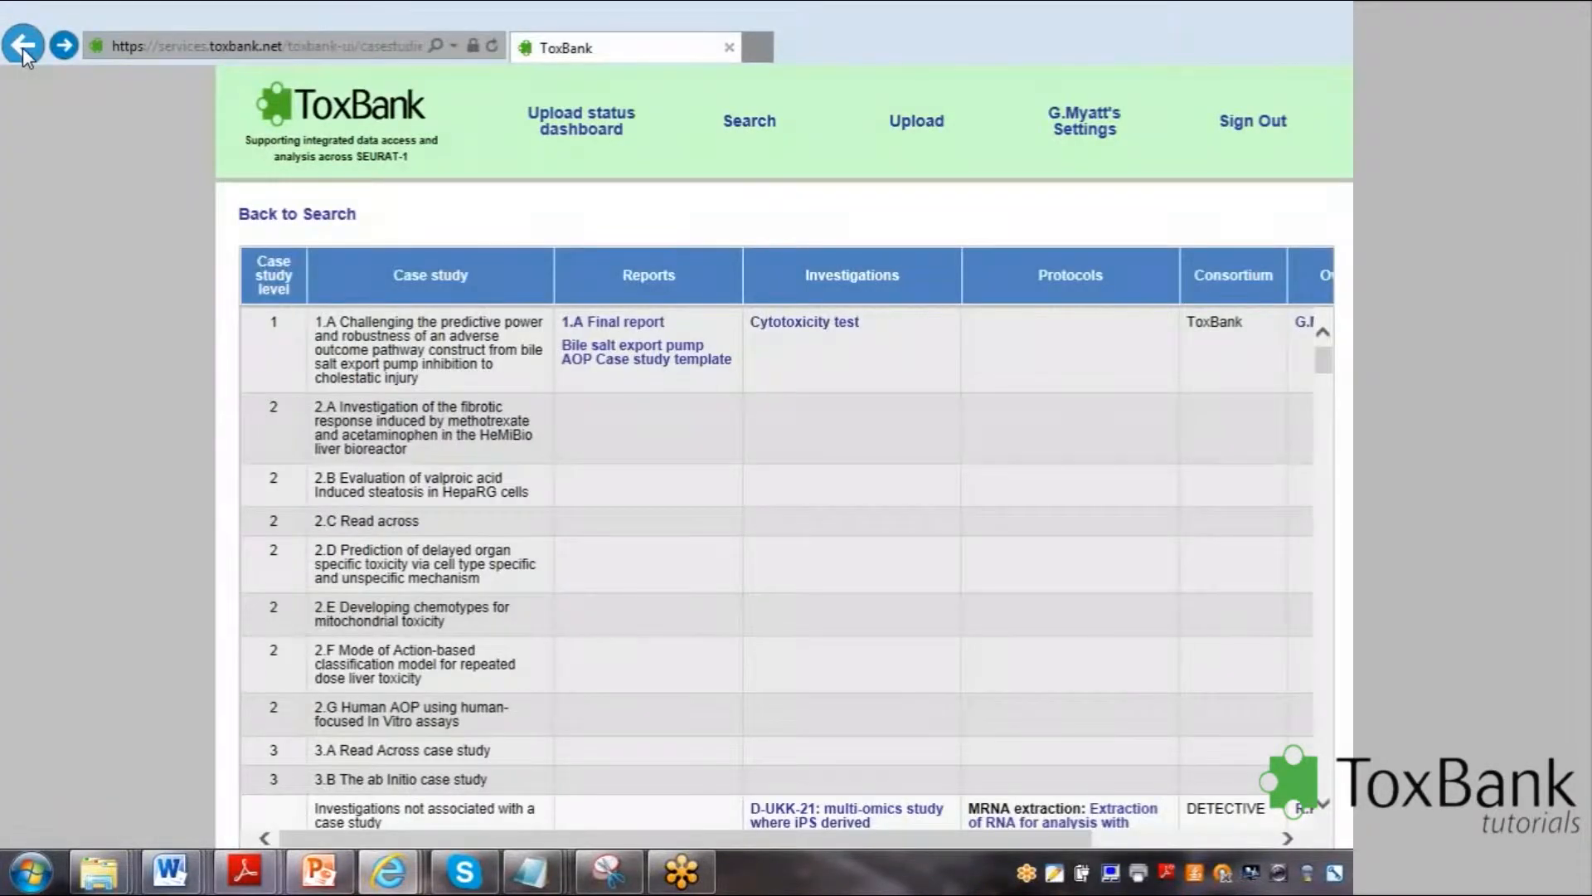
drag(807, 838, 990, 838)
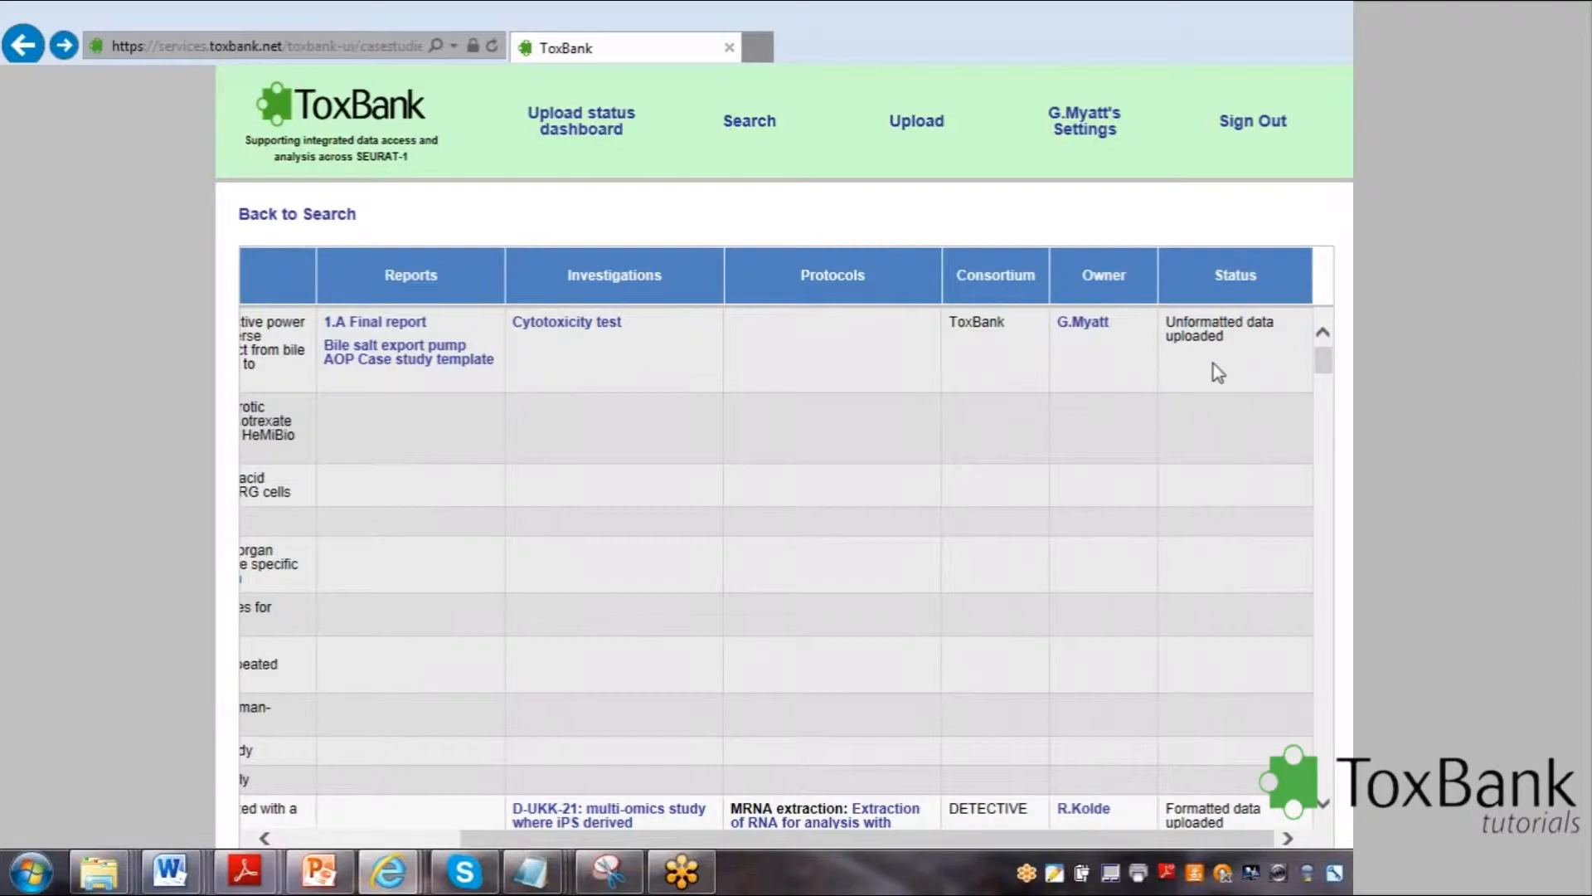
drag(1110, 838, 912, 838)
Search the repository for cytotoxicity and view the Cytotoxicity test investigation before returning to the home page.
click(750, 125)
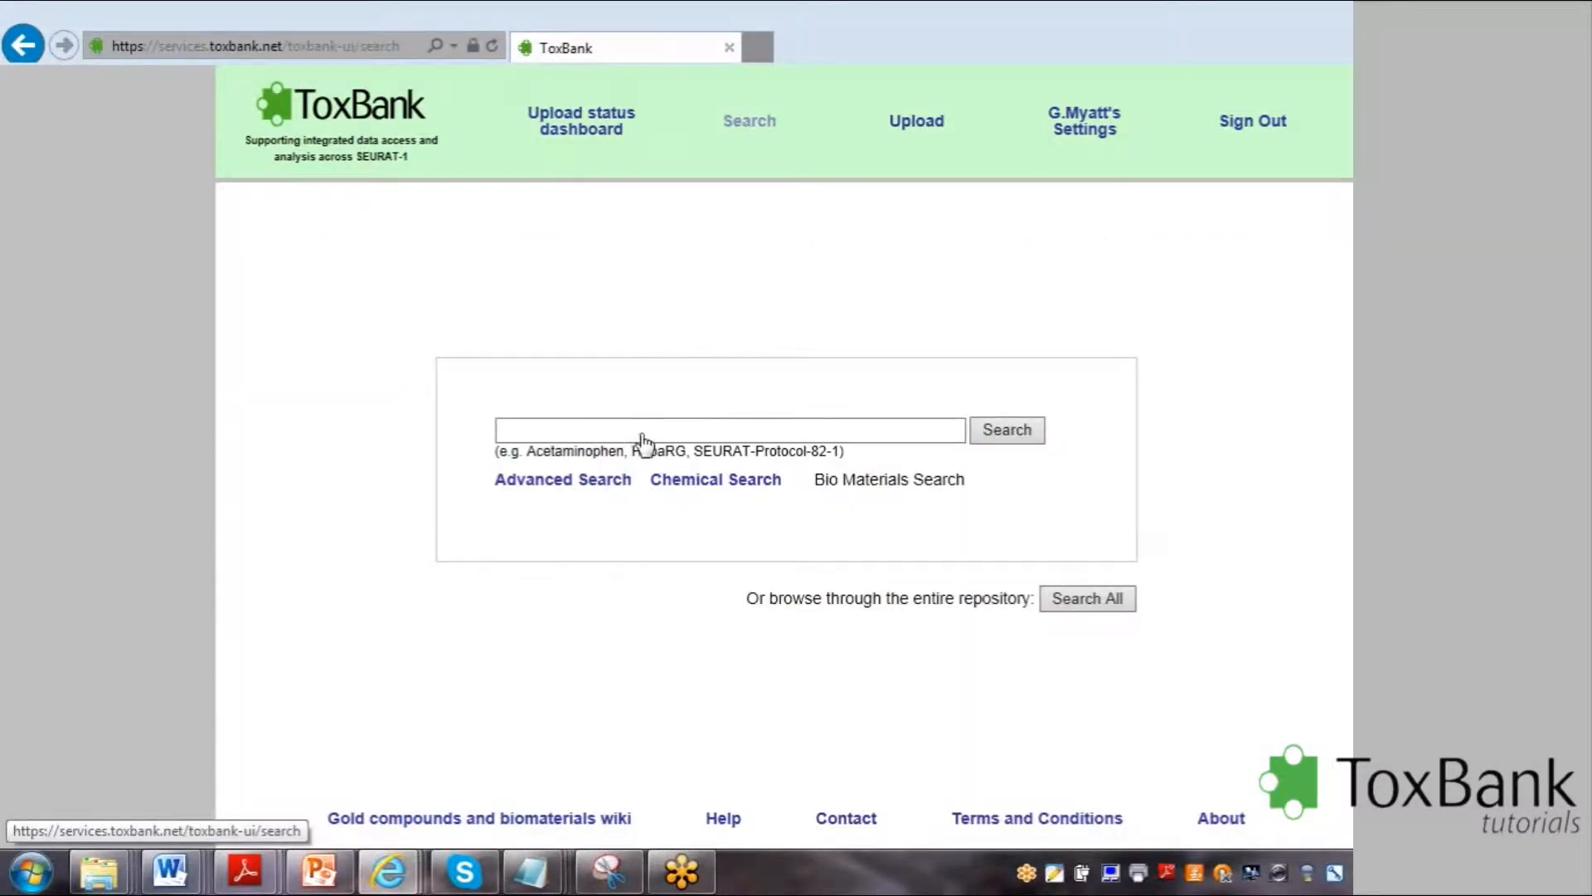
click(643, 431)
text(cytot)
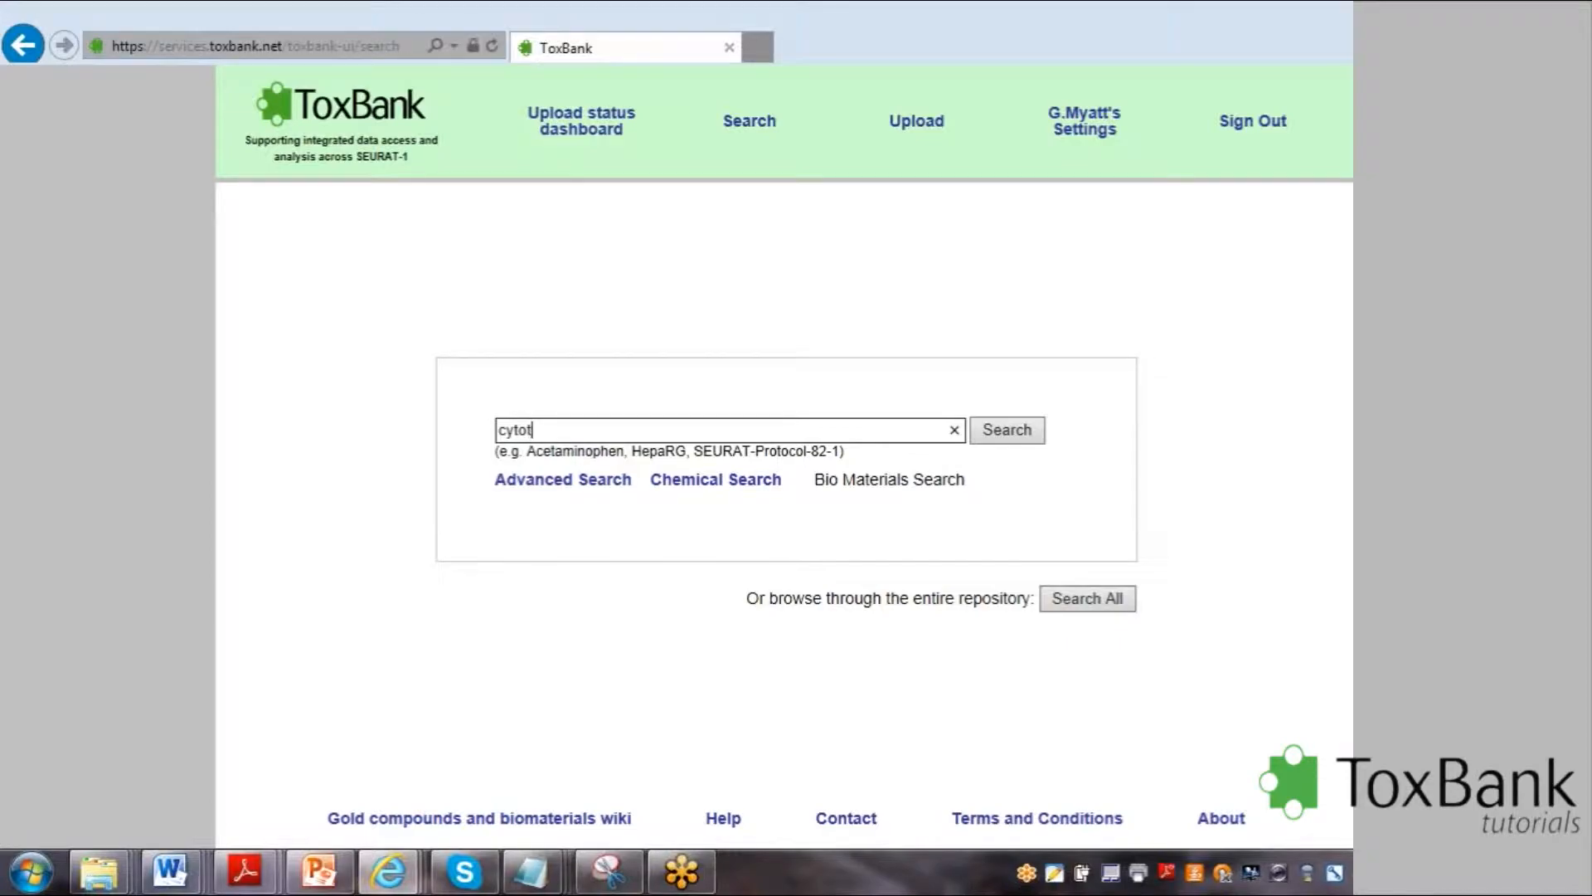
text(oxicity)
click(1021, 432)
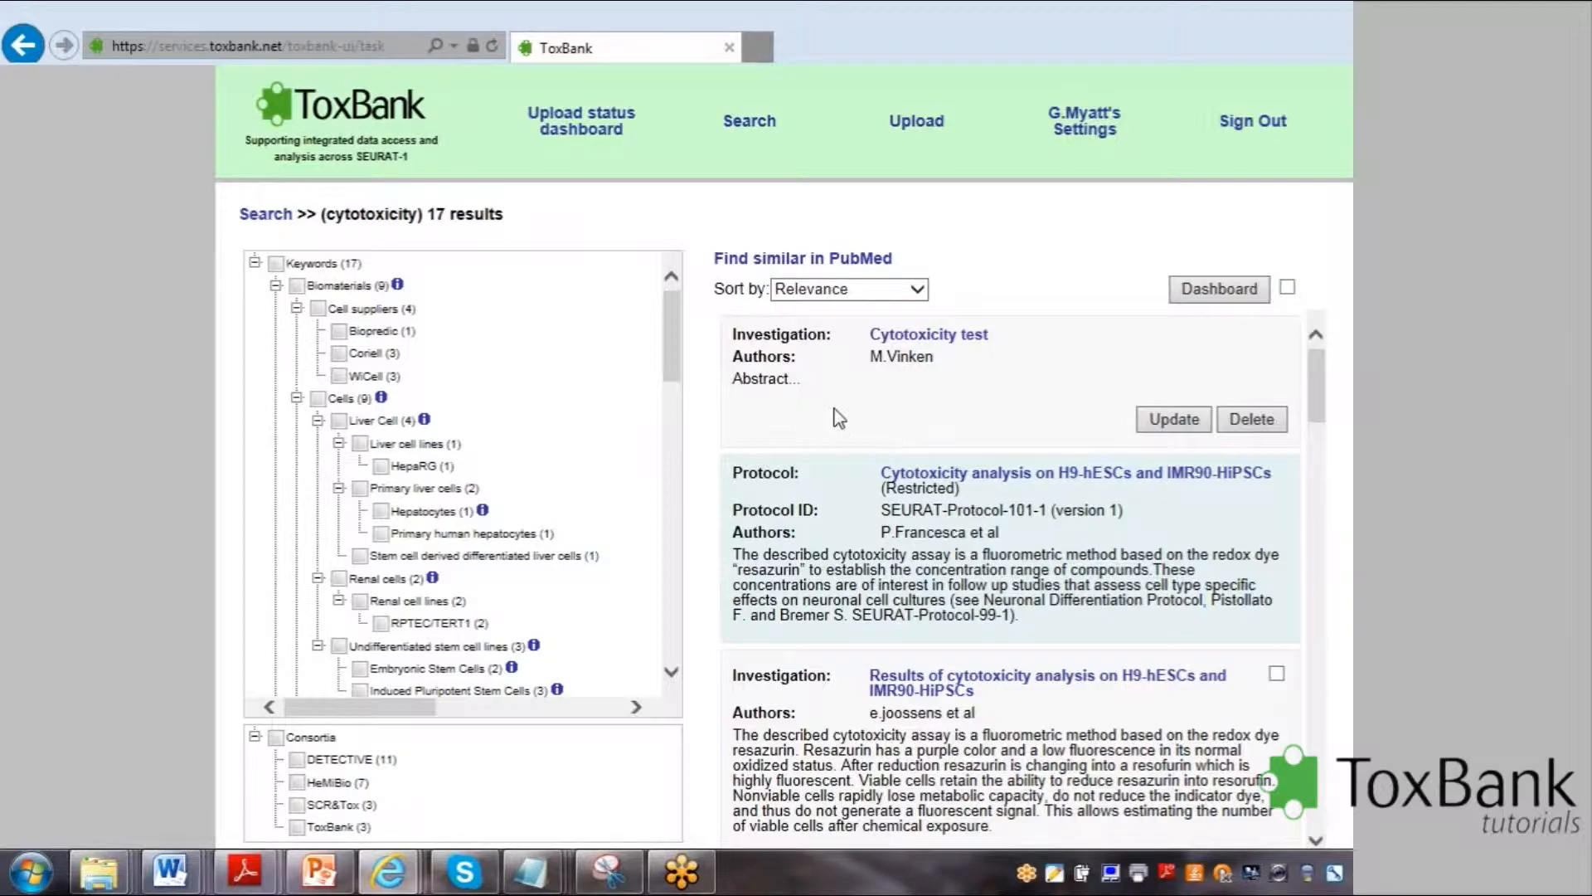
click(951, 339)
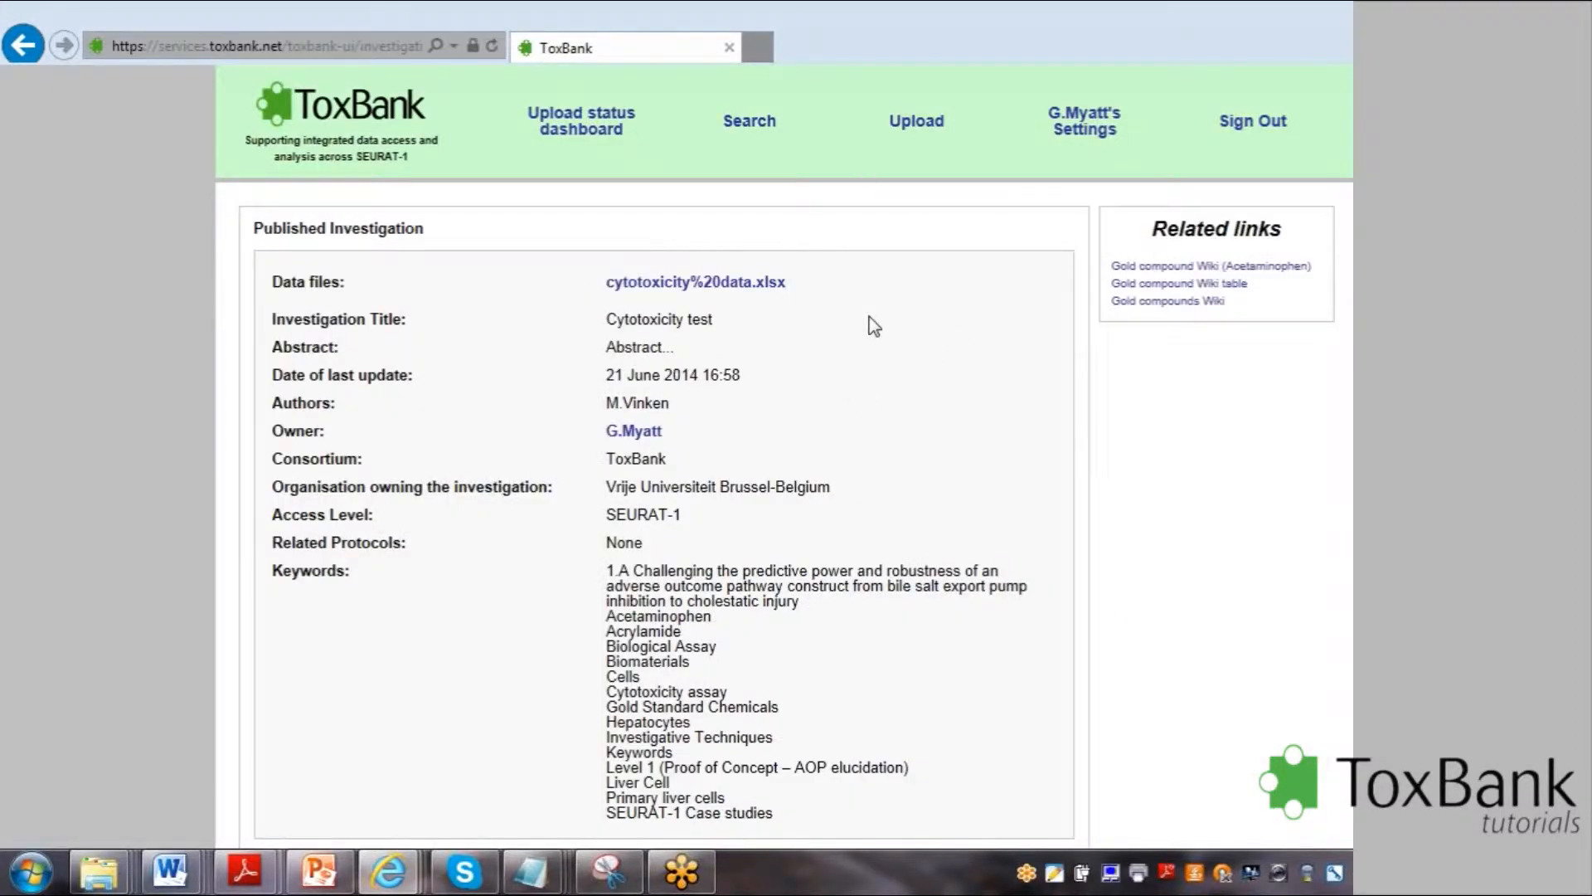
click(330, 121)
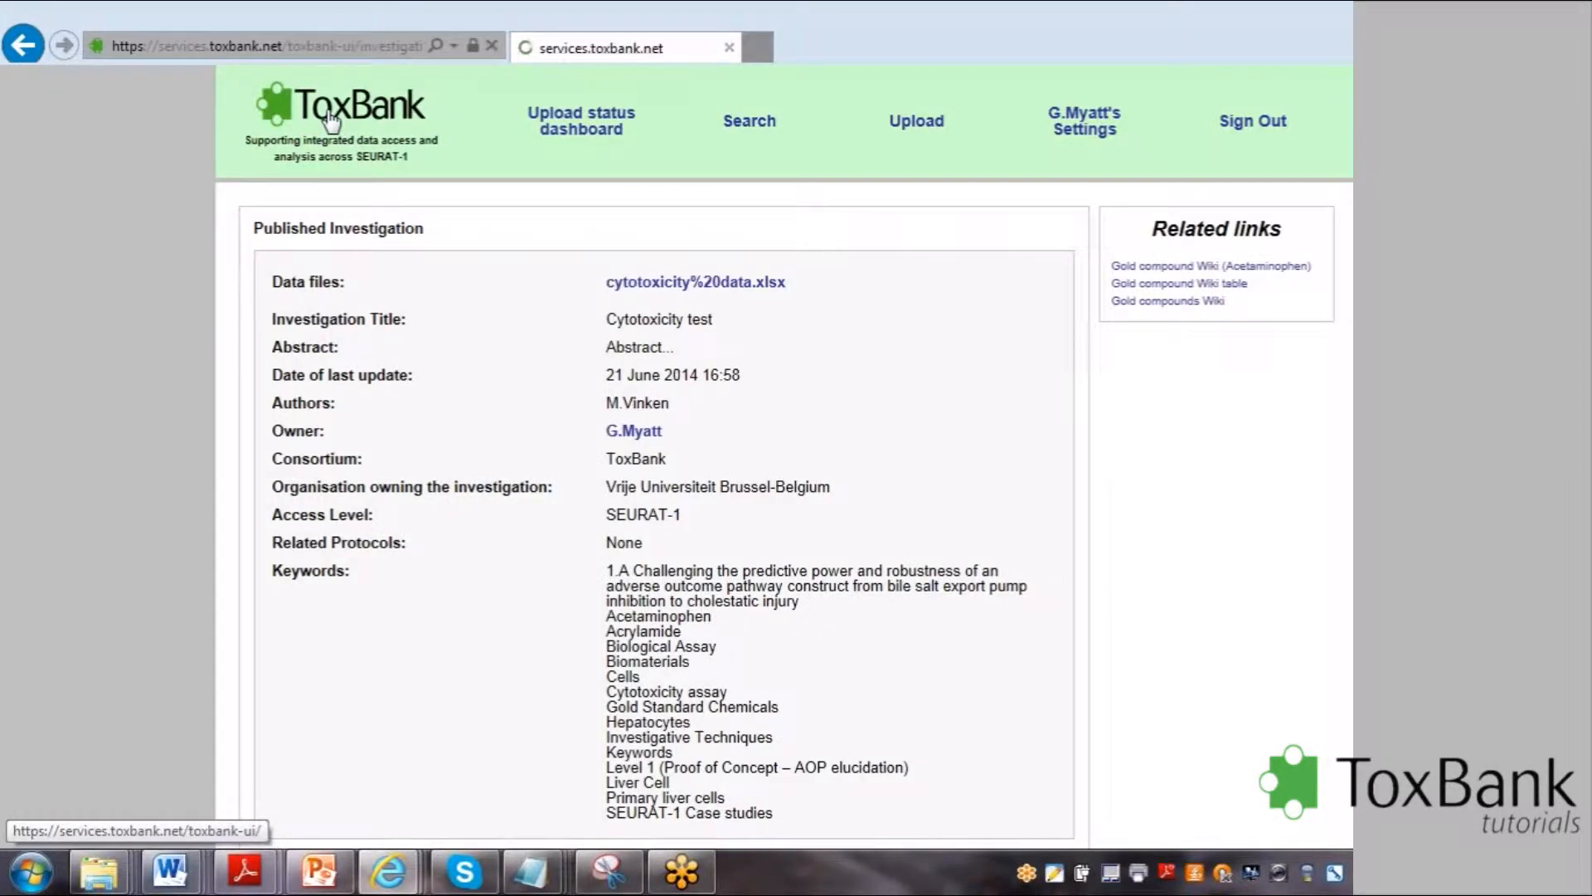